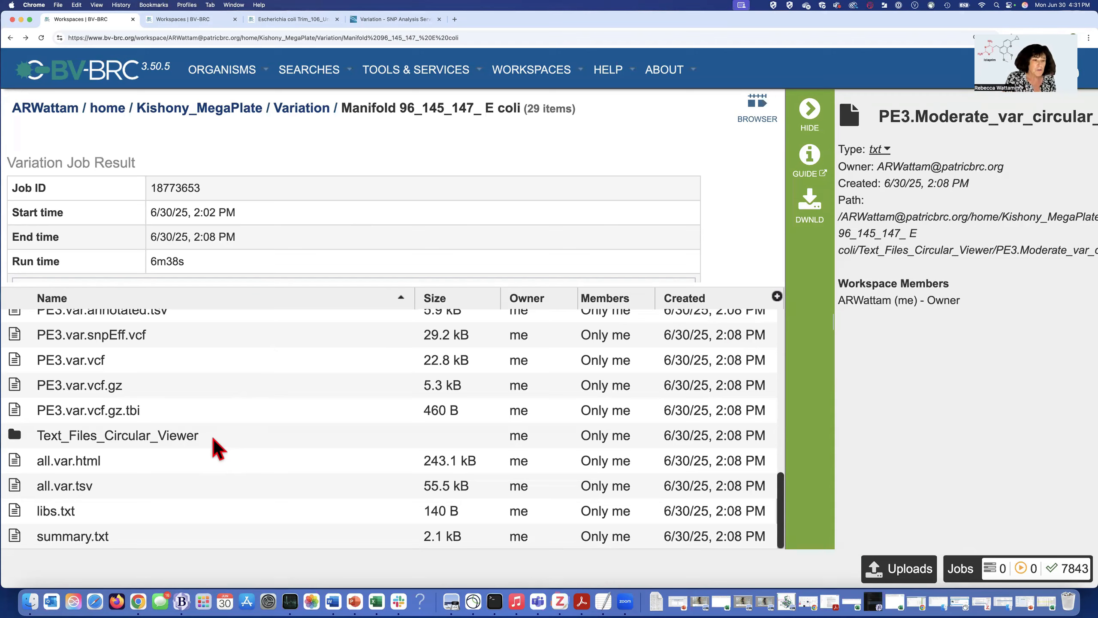
Expand the variation job's parameters and copy the reference genome ID 562.152388.
{"action": "scroll", "coordinate": [175, 251], "scroll_direction": "down", "scroll_amount": 3}
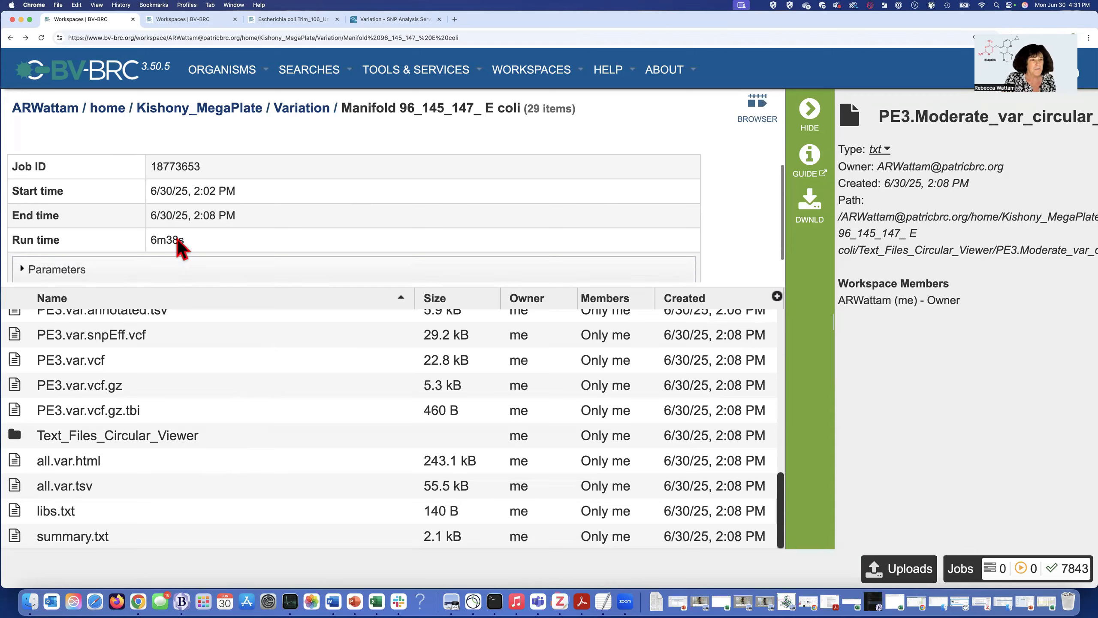
{"action": "left_click", "coordinate": [23, 239]}
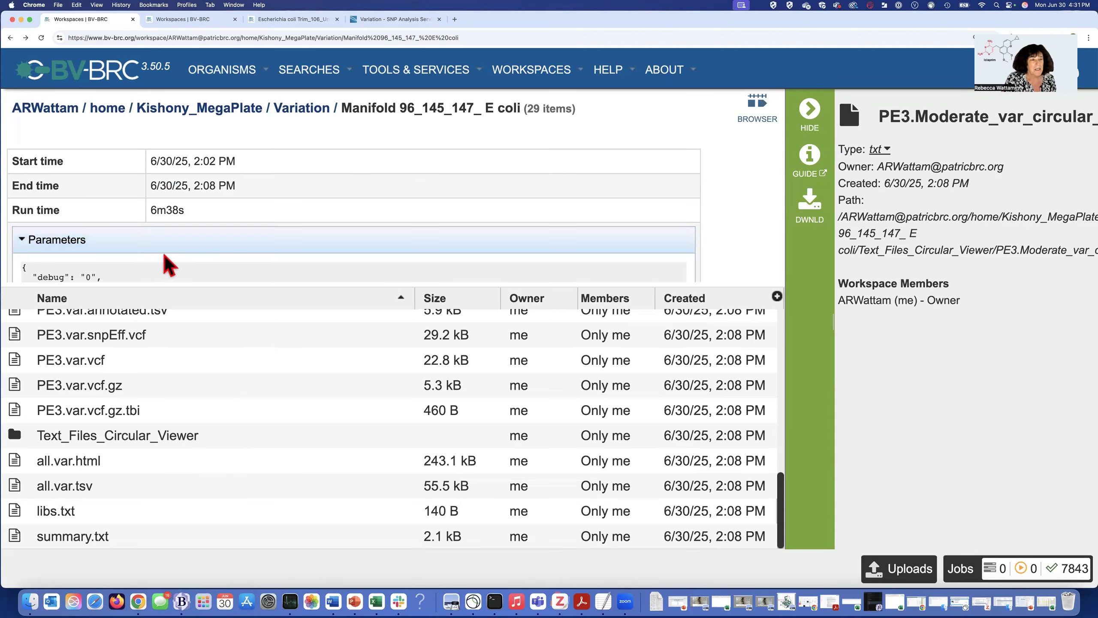
{"action": "scroll", "coordinate": [167, 260], "scroll_direction": "down", "scroll_amount": 5}
{"action": "scroll", "coordinate": [152, 254], "scroll_direction": "down", "scroll_amount": 2}
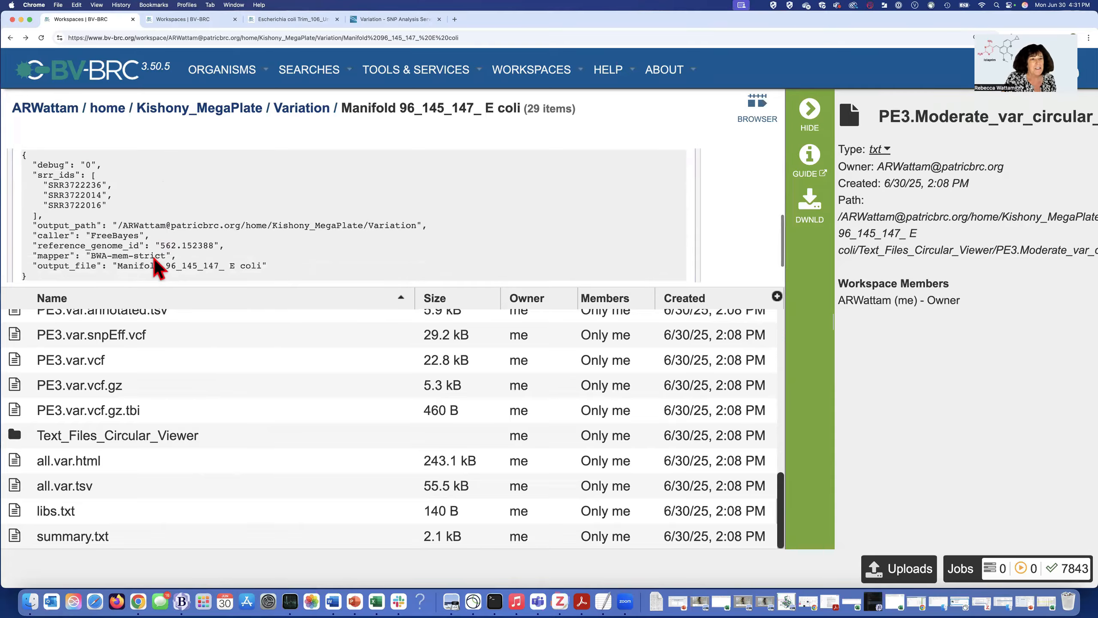
{"action": "left_click_drag", "start_coordinate": [213, 246], "coordinate": [159, 245]}
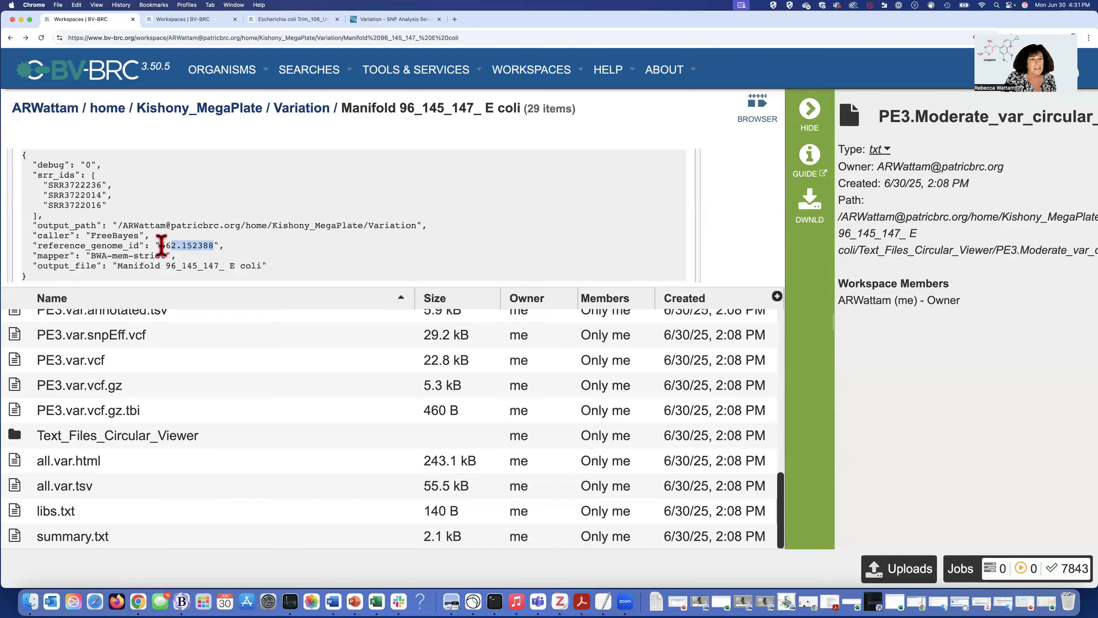
{"action": "key", "text": "super+c"}
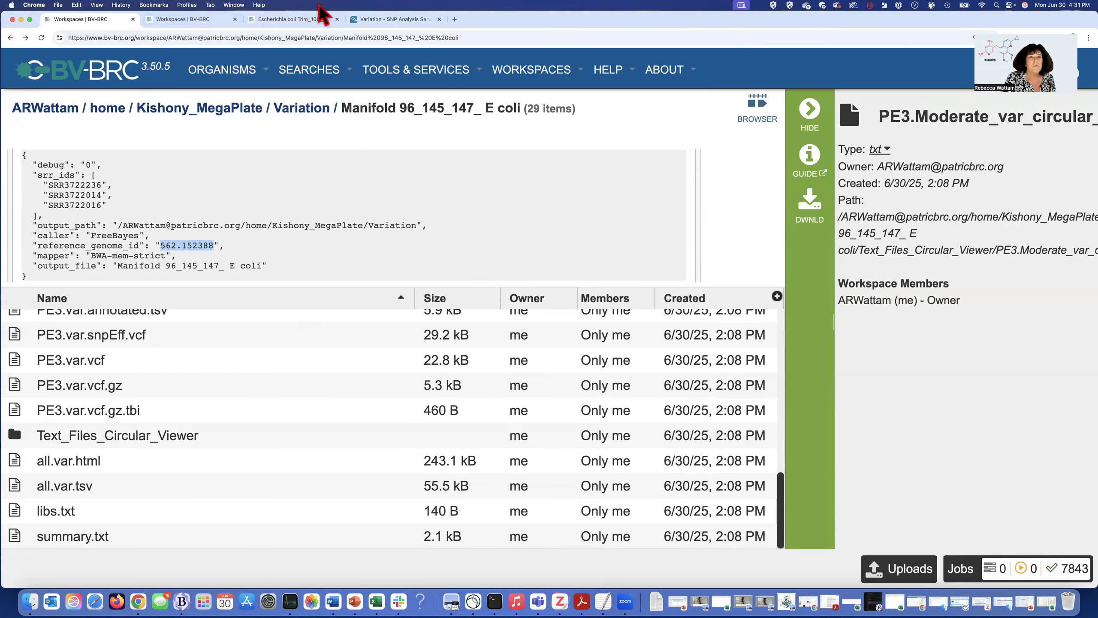
Open bv-brc.org in a new browser tab, search for 562.152388 and open the Escherichia coli Trim_106_Unicycler genome.
{"action": "key", "text": "super+t"}
{"action": "type", "text": "bv-brc.org"}
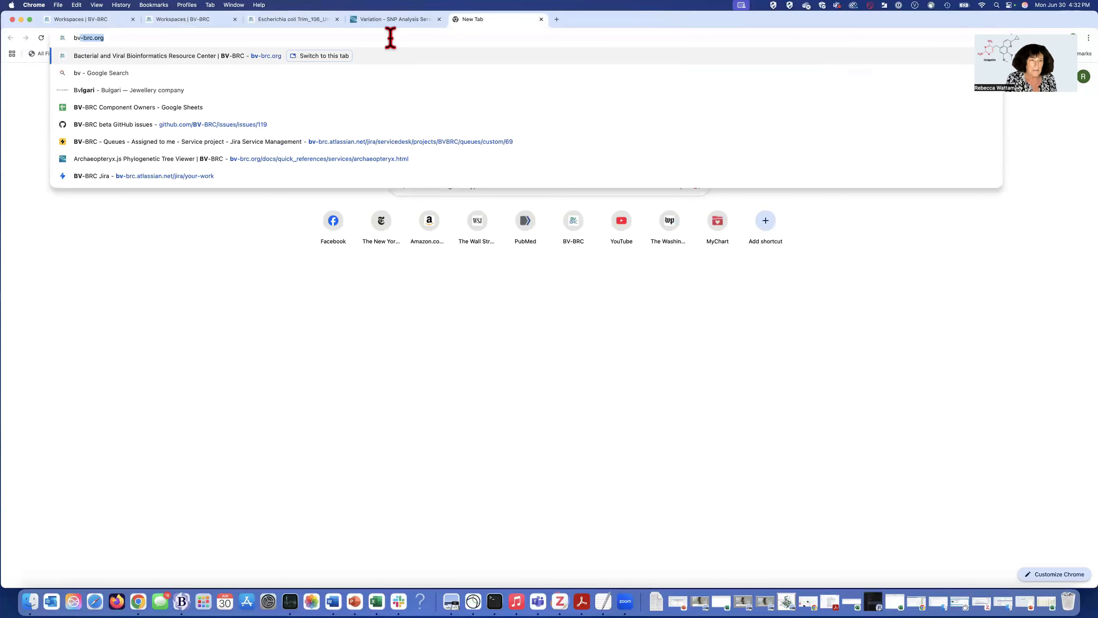
{"action": "left_click", "coordinate": [264, 56]}
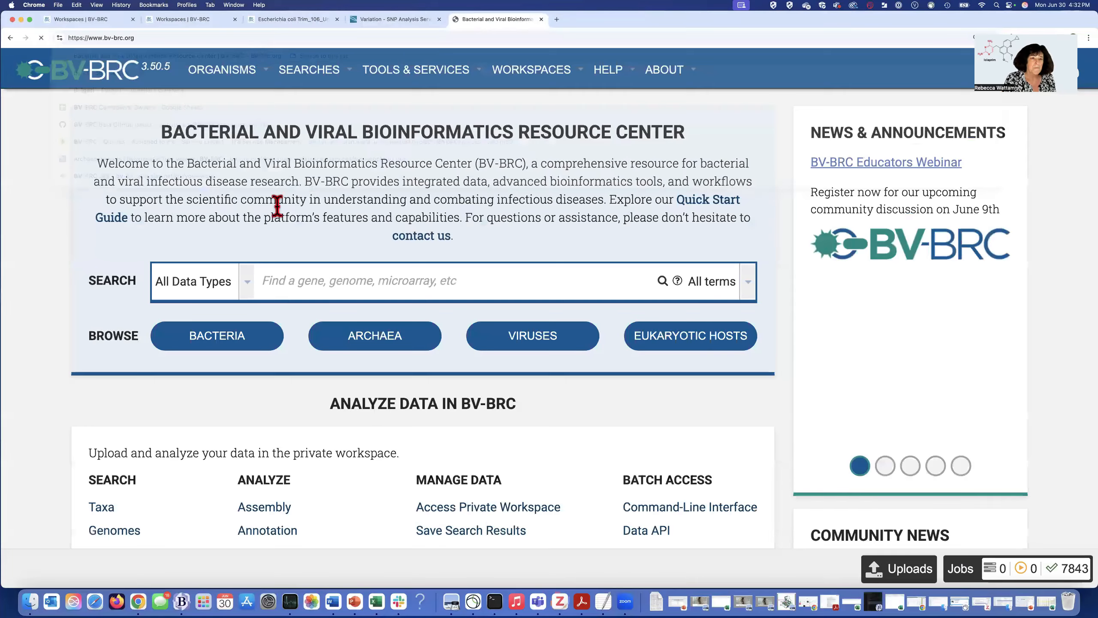
{"action": "left_click", "coordinate": [281, 284]}
{"action": "key", "text": "super+v"}
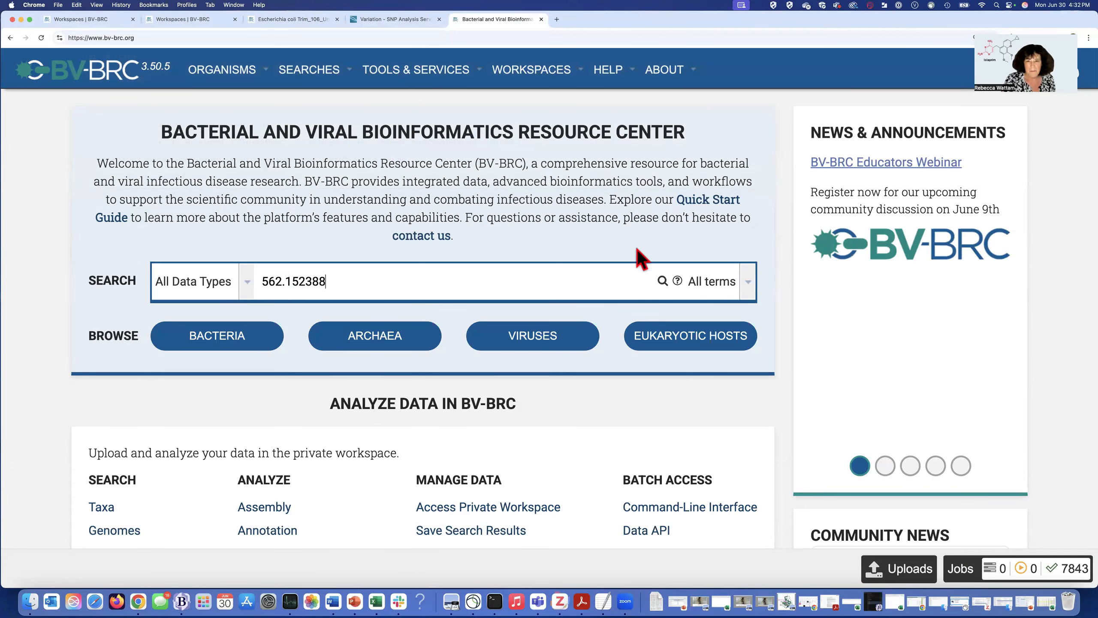
{"action": "left_click", "coordinate": [662, 281]}
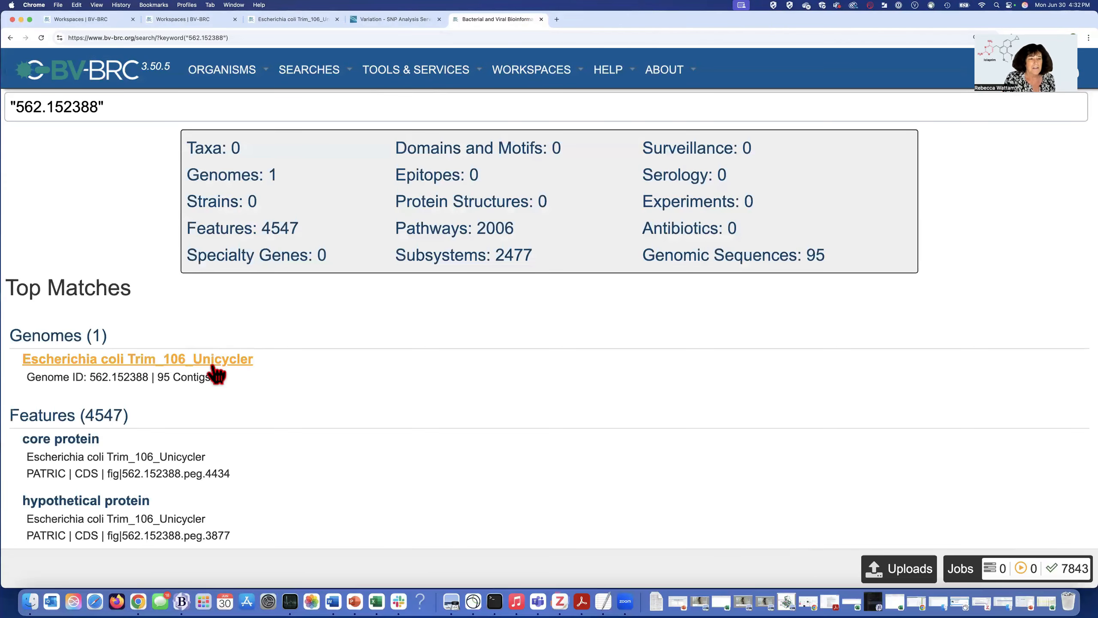
{"action": "left_click", "coordinate": [215, 362]}
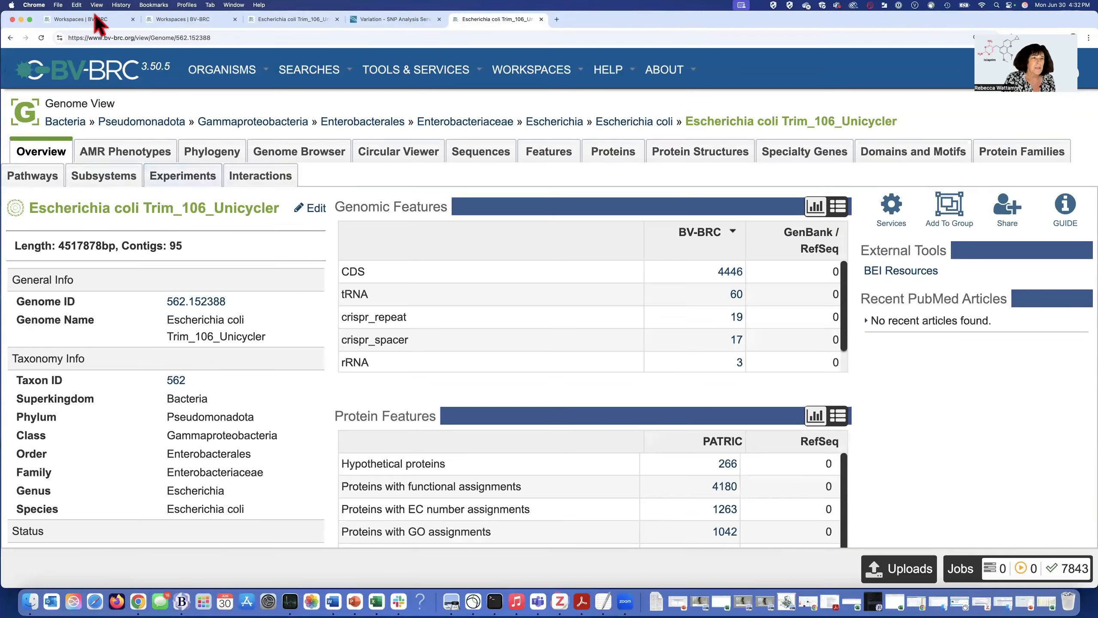
Back in the variation job results, open Text_Files_Circular_Viewer and select the PE1.Moderate, PE2.Moderate and PE3.Modifier circular view input files together.
{"action": "left_click", "coordinate": [96, 21]}
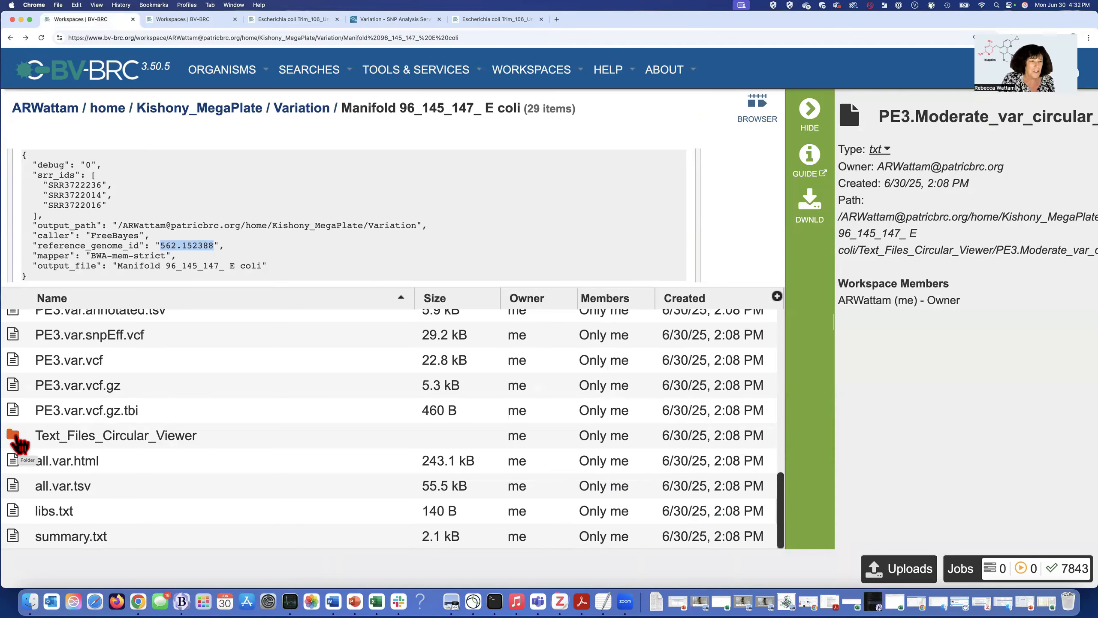
{"action": "left_click", "coordinate": [17, 440]}
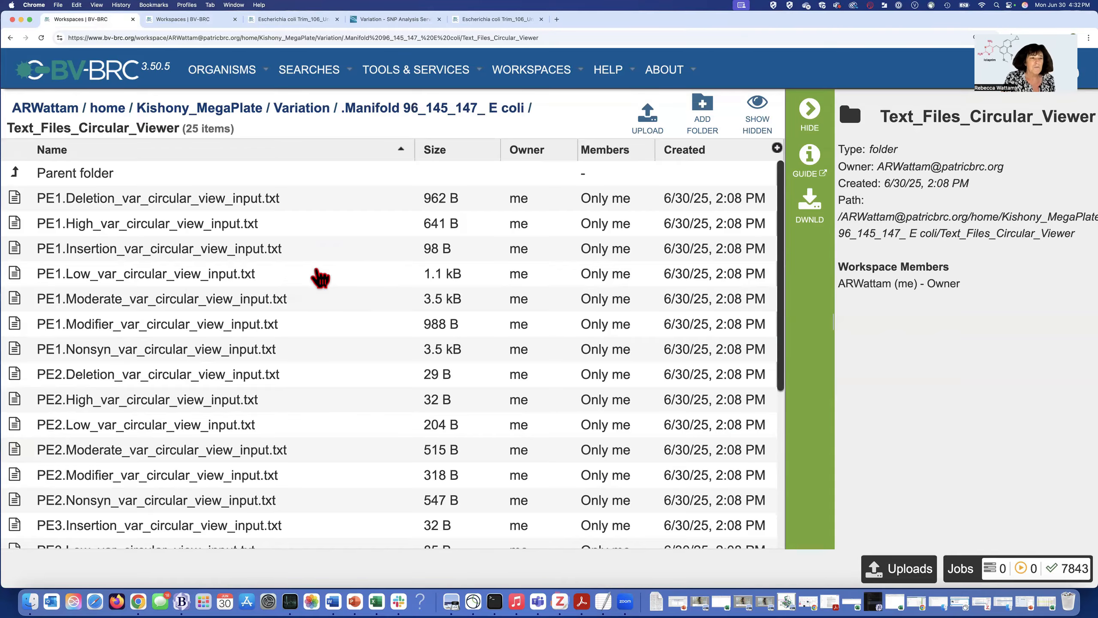
{"action": "left_click", "coordinate": [331, 303]}
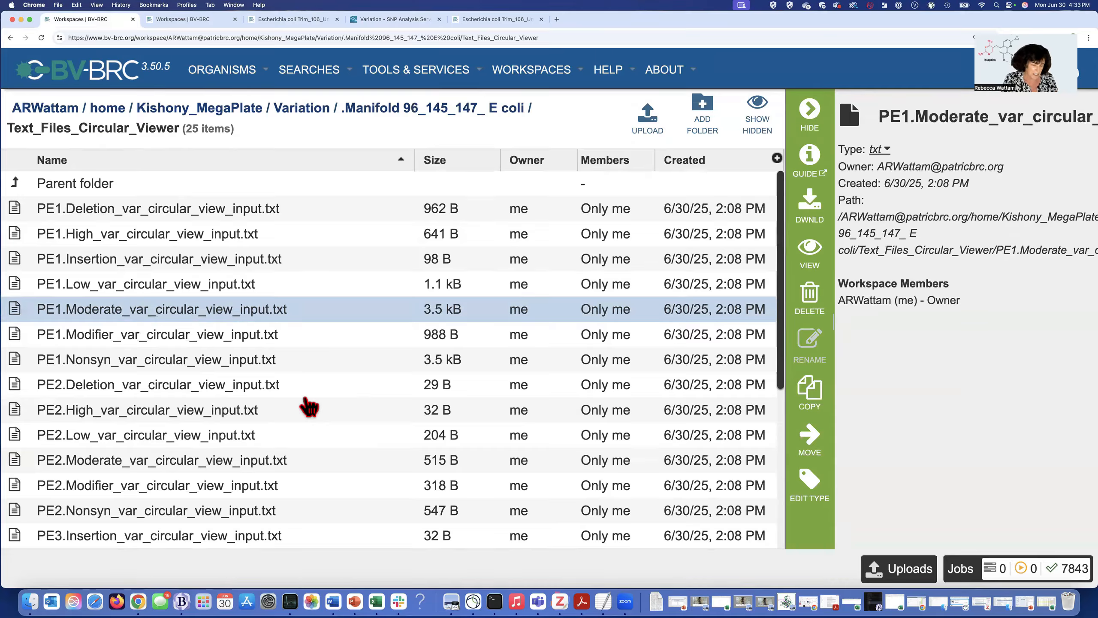
{"action": "left_click", "coordinate": [344, 462], "text": "super"}
{"action": "scroll", "coordinate": [338, 467], "scroll_direction": "down", "scroll_amount": 3}
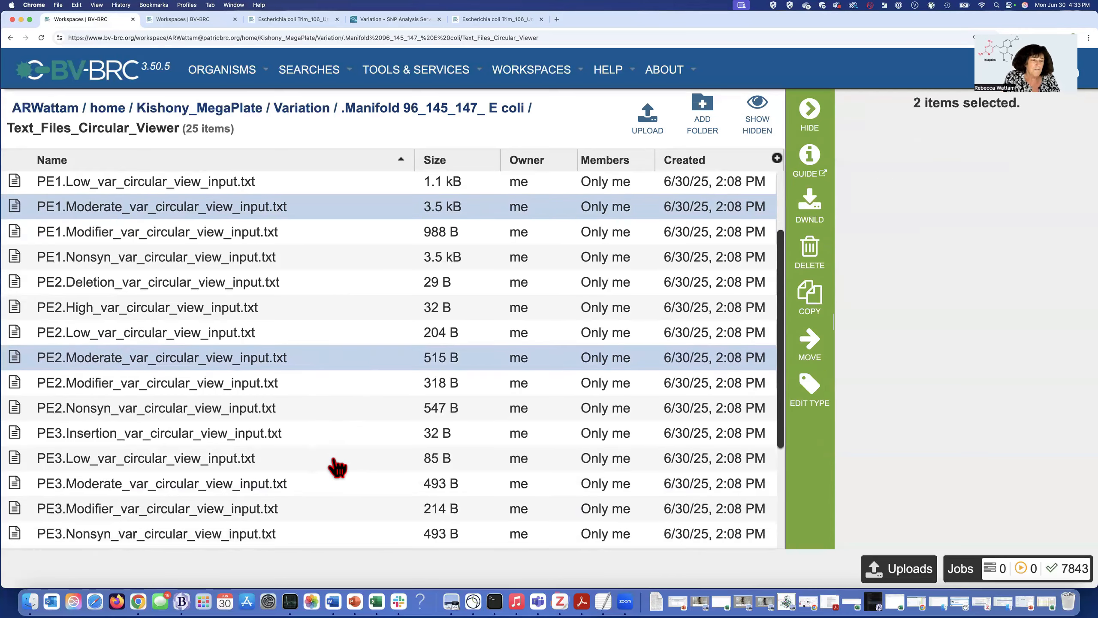
{"action": "scroll", "coordinate": [338, 466], "scroll_direction": "down", "scroll_amount": 3}
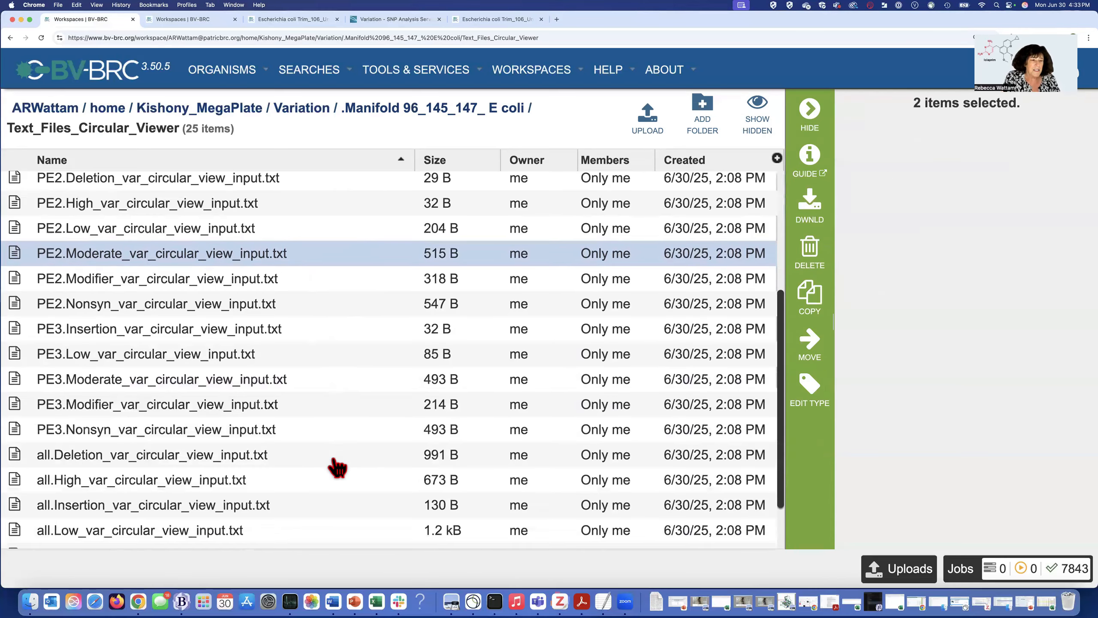
{"action": "left_click", "coordinate": [320, 415], "text": "super"}
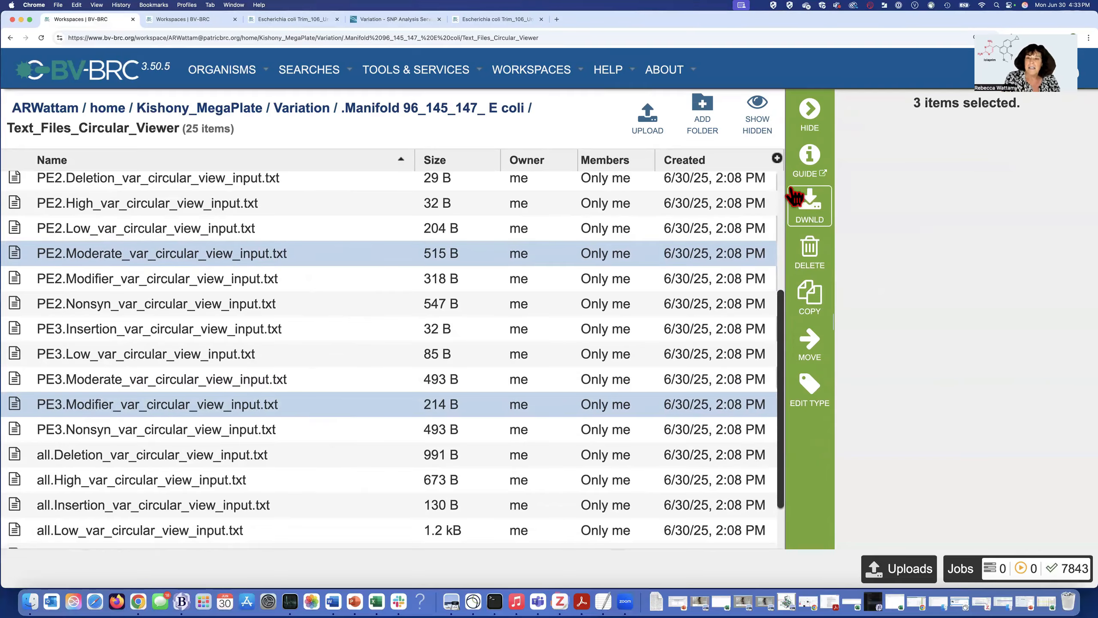
Download the selected files as a zip archive named Variants.
{"action": "left_click", "coordinate": [811, 204]}
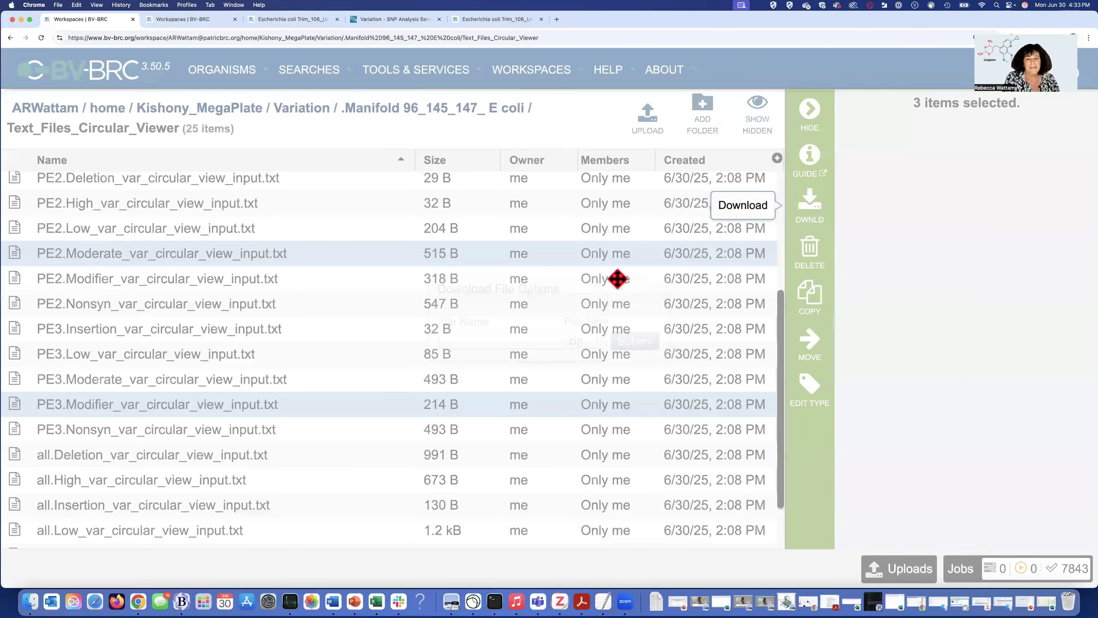
{"action": "left_click", "coordinate": [489, 341]}
{"action": "type", "text": "Variants"}
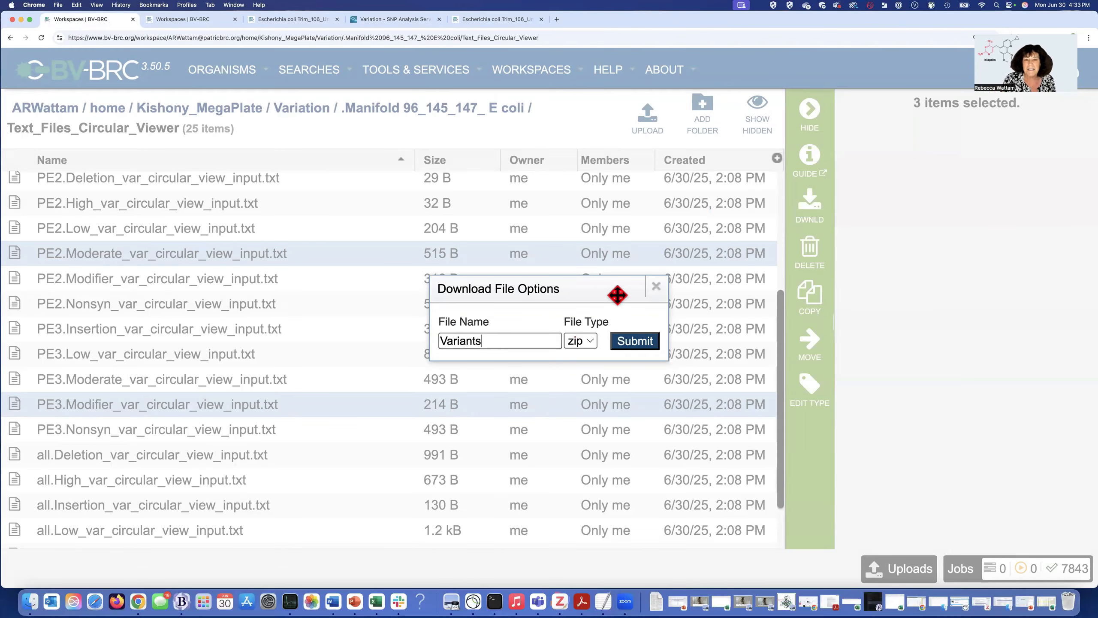
{"action": "left_click", "coordinate": [636, 342]}
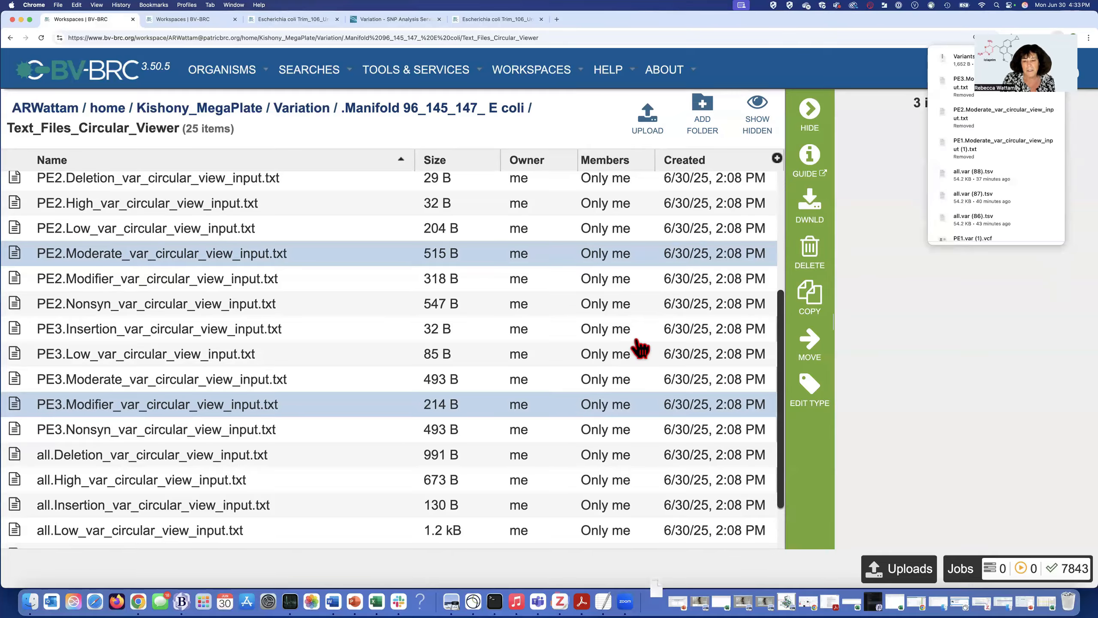
Switch to Finder, extract Variants.zip in Downloads and expand the extracted Variants folder.
{"action": "left_click", "coordinate": [30, 602]}
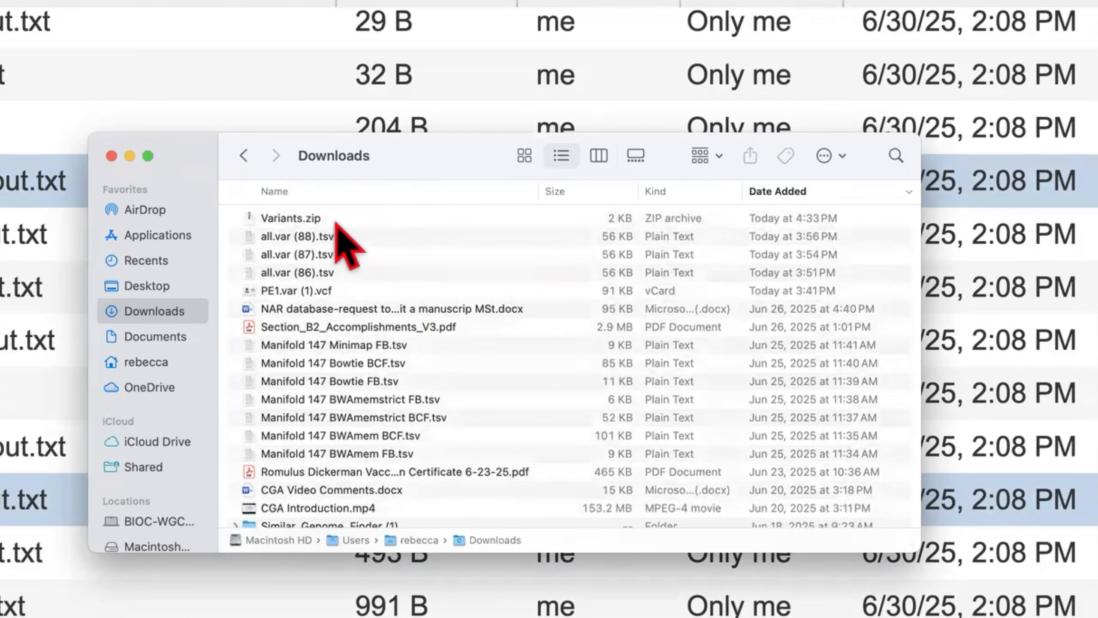
{"action": "left_click", "coordinate": [327, 220]}
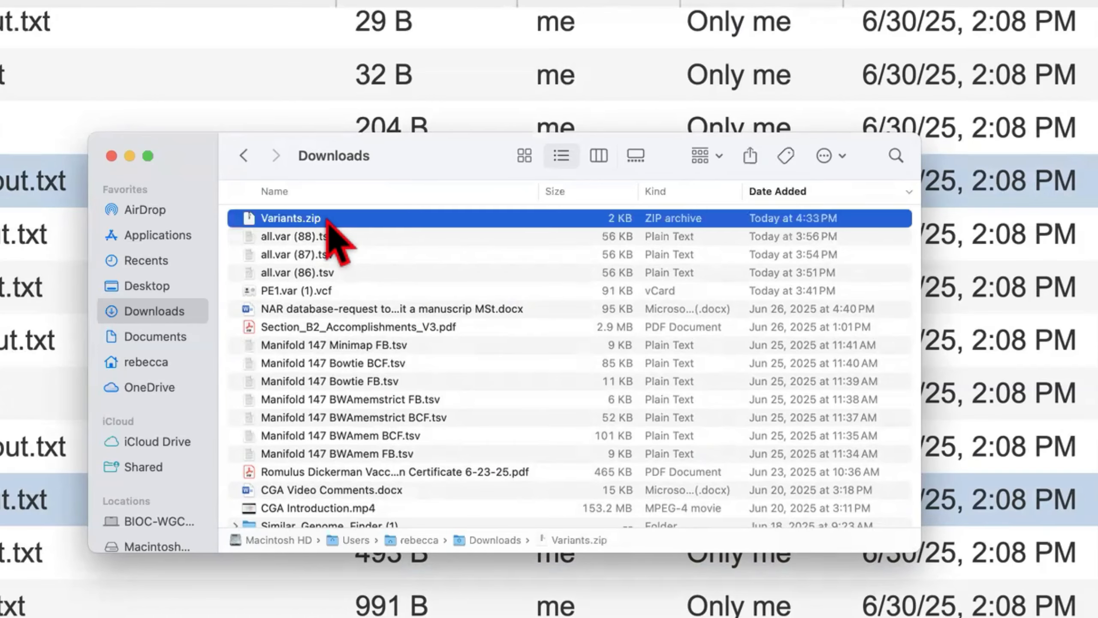
{"action": "double_click", "coordinate": [327, 219]}
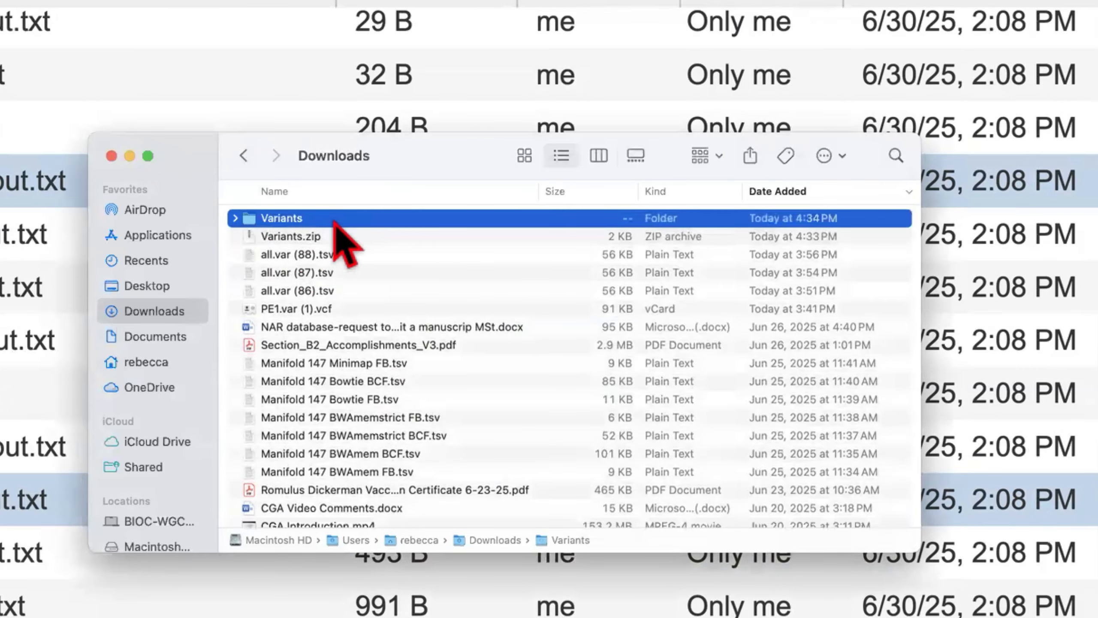
{"action": "left_click", "coordinate": [234, 217]}
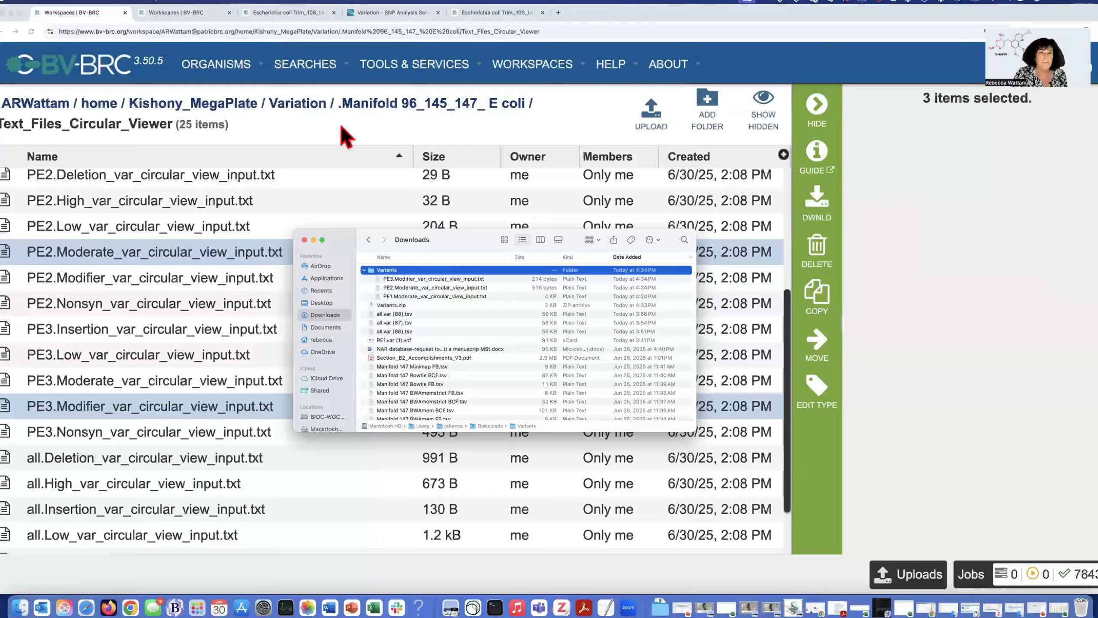
Return to Chrome and show the Escherichia coli Trim_106_Unicycler genome in the Circular Viewer.
{"action": "left_click", "coordinate": [343, 125]}
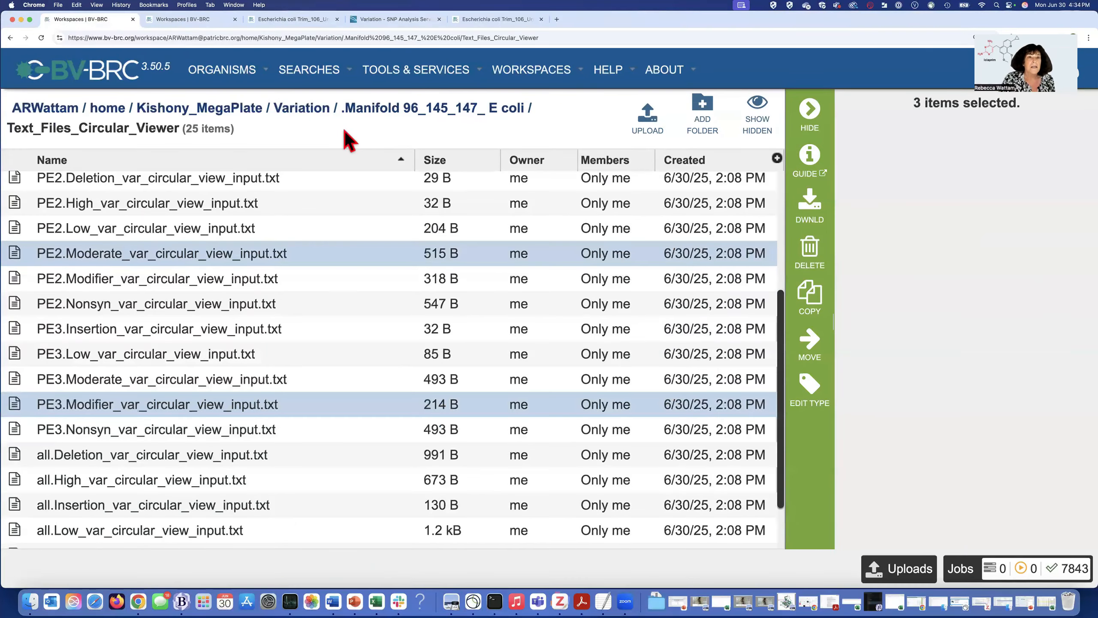
{"action": "left_click", "coordinate": [484, 20]}
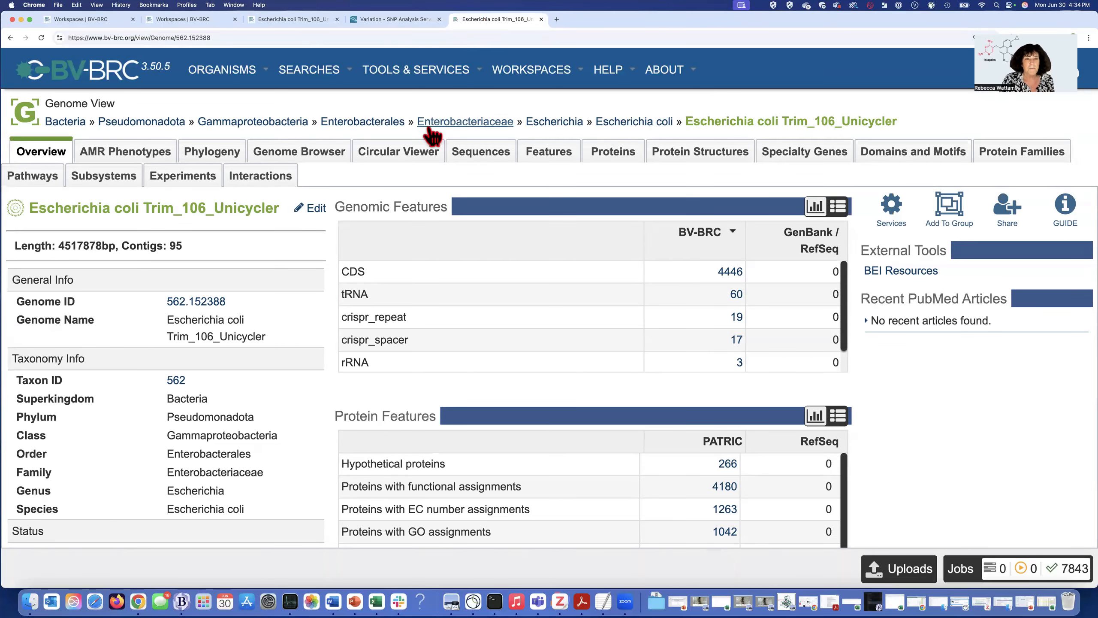
{"action": "left_click", "coordinate": [399, 160]}
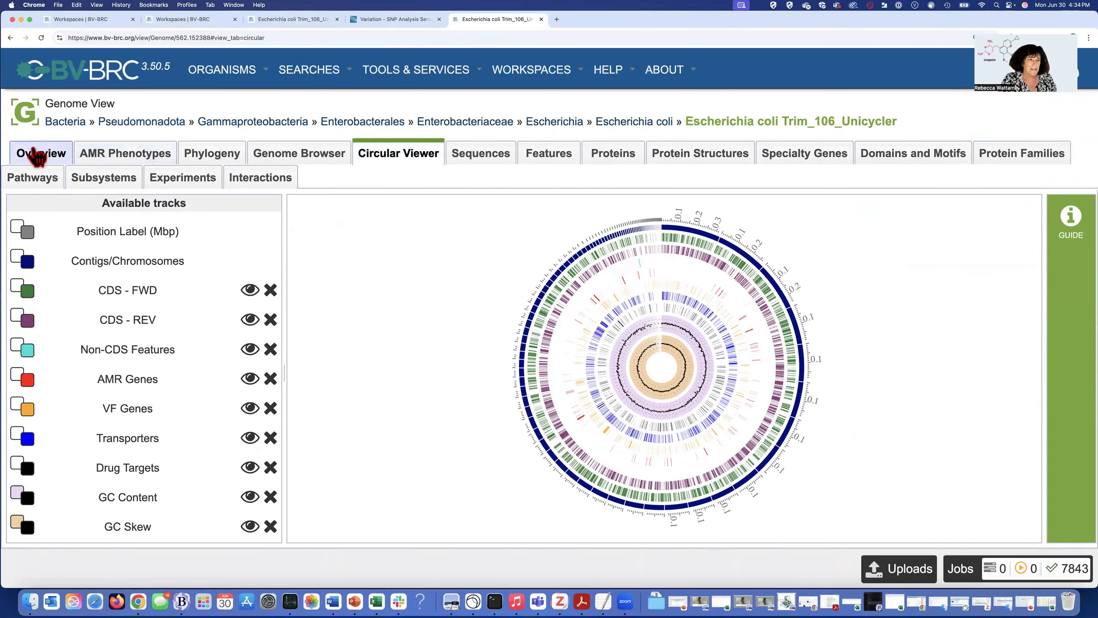
Check the contig count and other genome statistics in the genome's overview.
{"action": "left_click", "coordinate": [36, 156]}
{"action": "scroll", "coordinate": [224, 336], "scroll_direction": "down", "scroll_amount": 4}
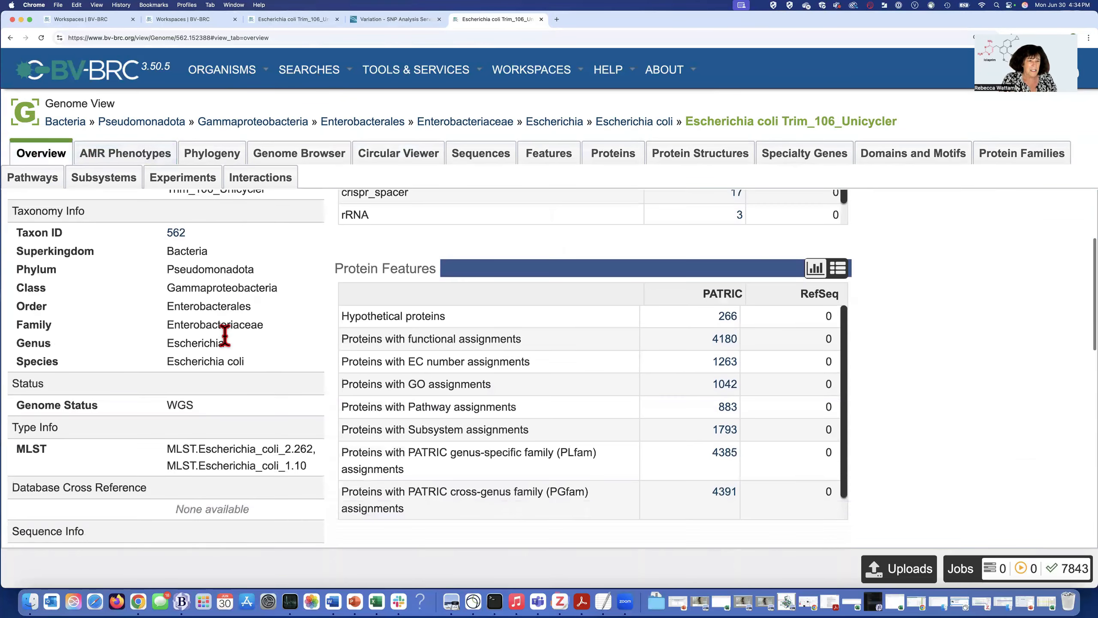
{"action": "scroll", "coordinate": [225, 336], "scroll_direction": "down", "scroll_amount": 5}
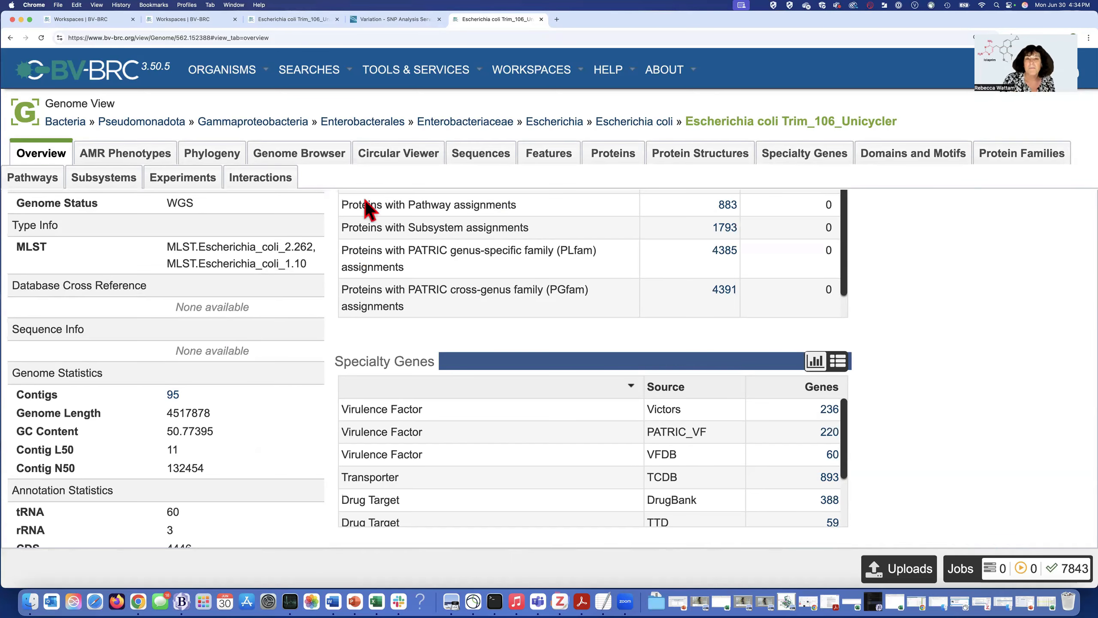
In the Circular Viewer, remove the Non-CDS Features, VF Genes, Transporters, Drug Targets, GC Content and GC Skew tracks.
{"action": "left_click", "coordinate": [419, 165]}
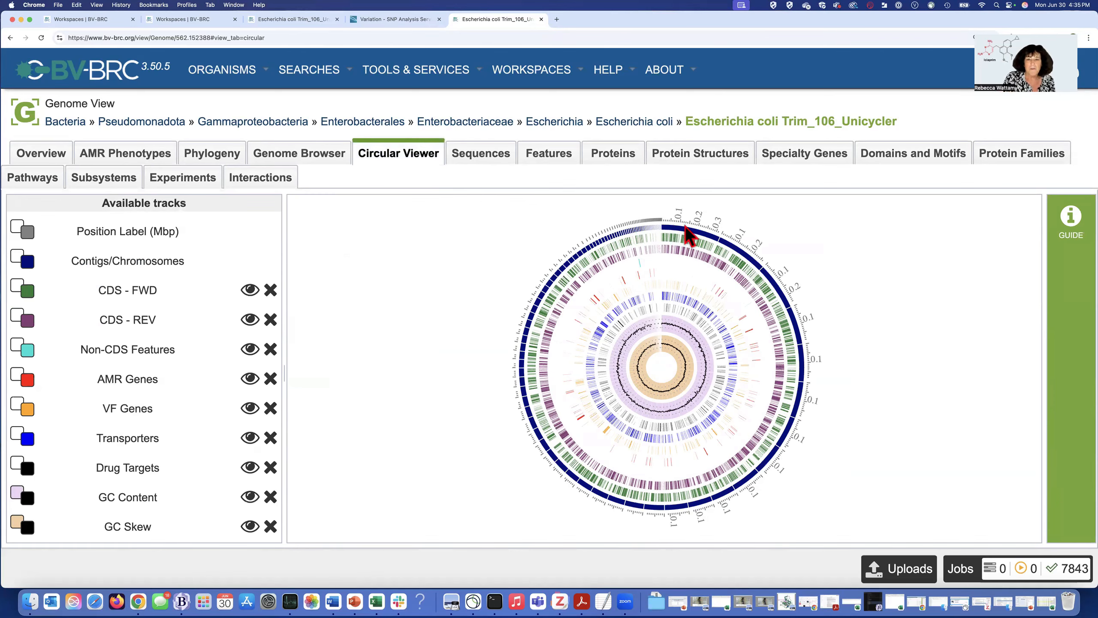
{"action": "mouse_move", "coordinate": [715, 238]}
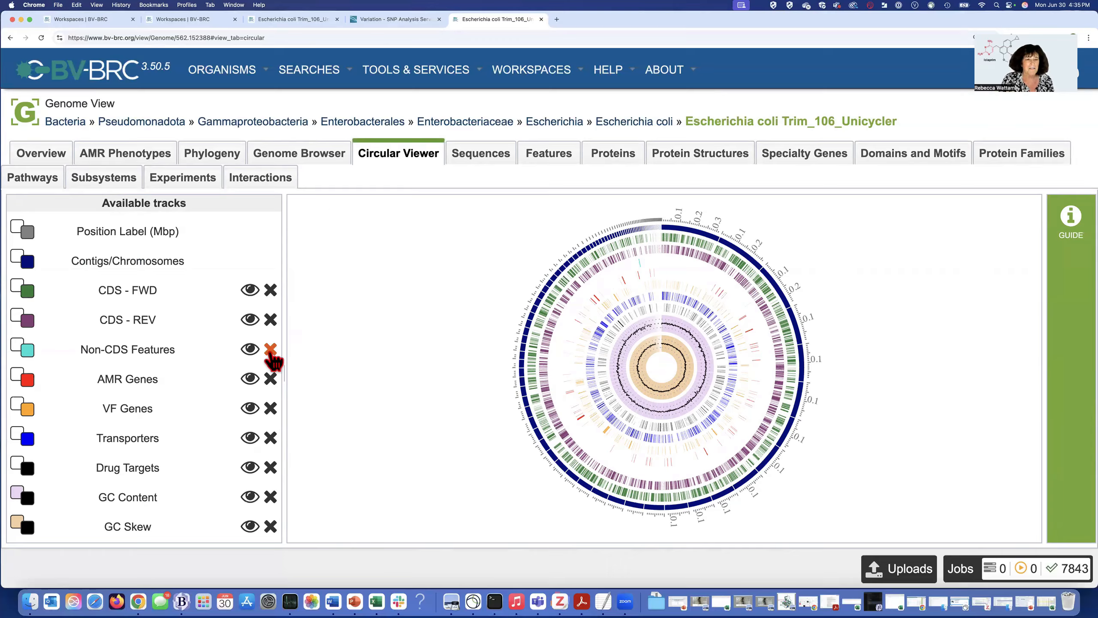
{"action": "left_click", "coordinate": [271, 350]}
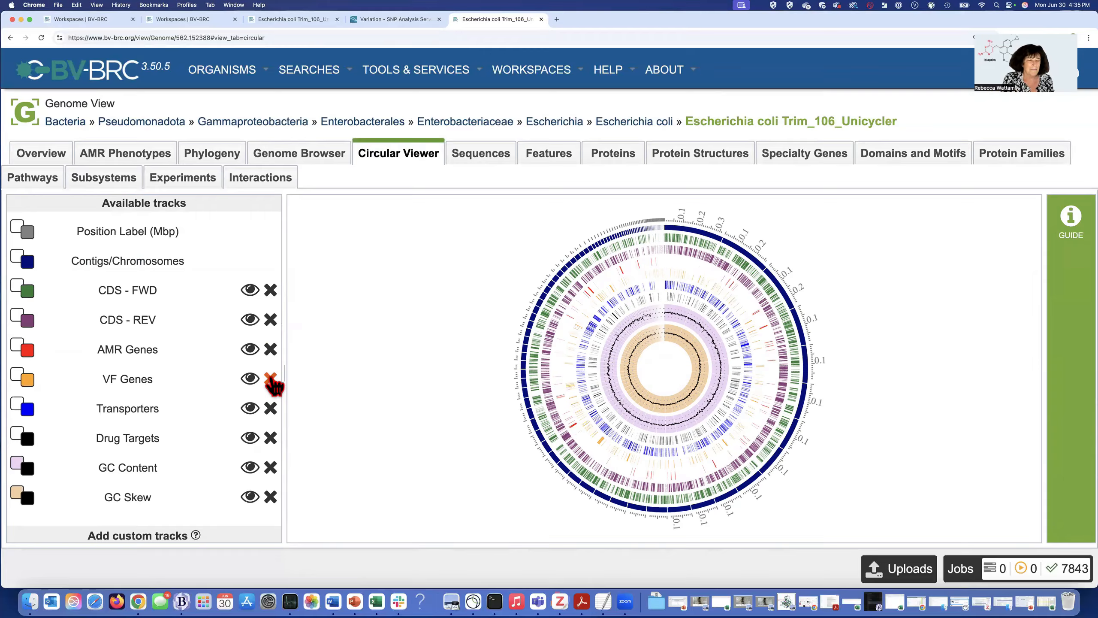
{"action": "left_click", "coordinate": [270, 378]}
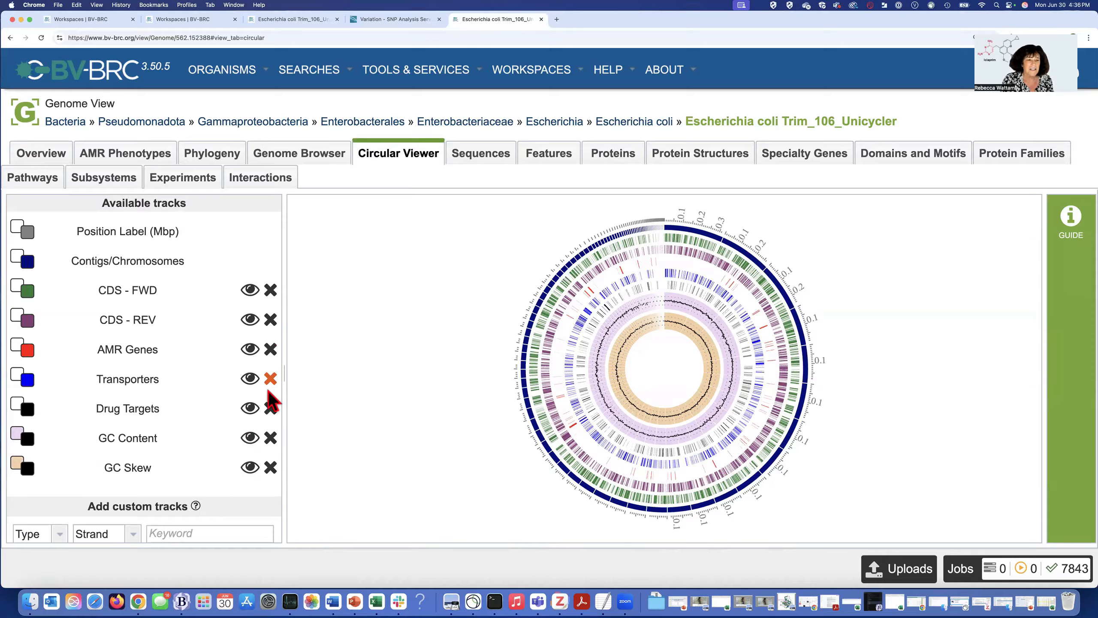
{"action": "left_click", "coordinate": [270, 378]}
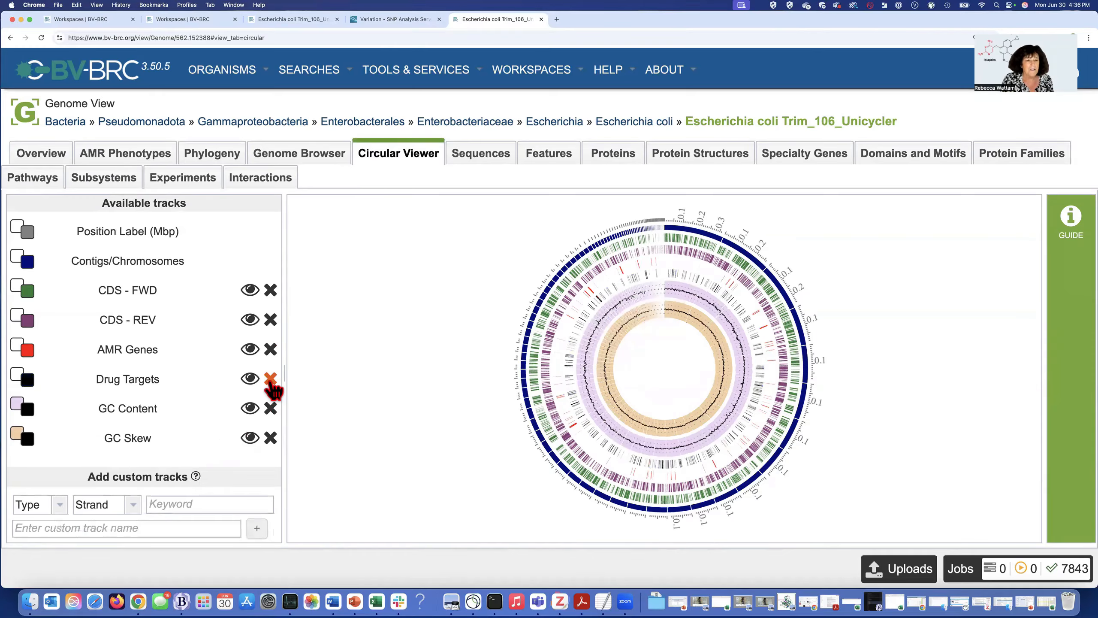
{"action": "left_click", "coordinate": [270, 378]}
{"action": "left_click", "coordinate": [270, 378]}
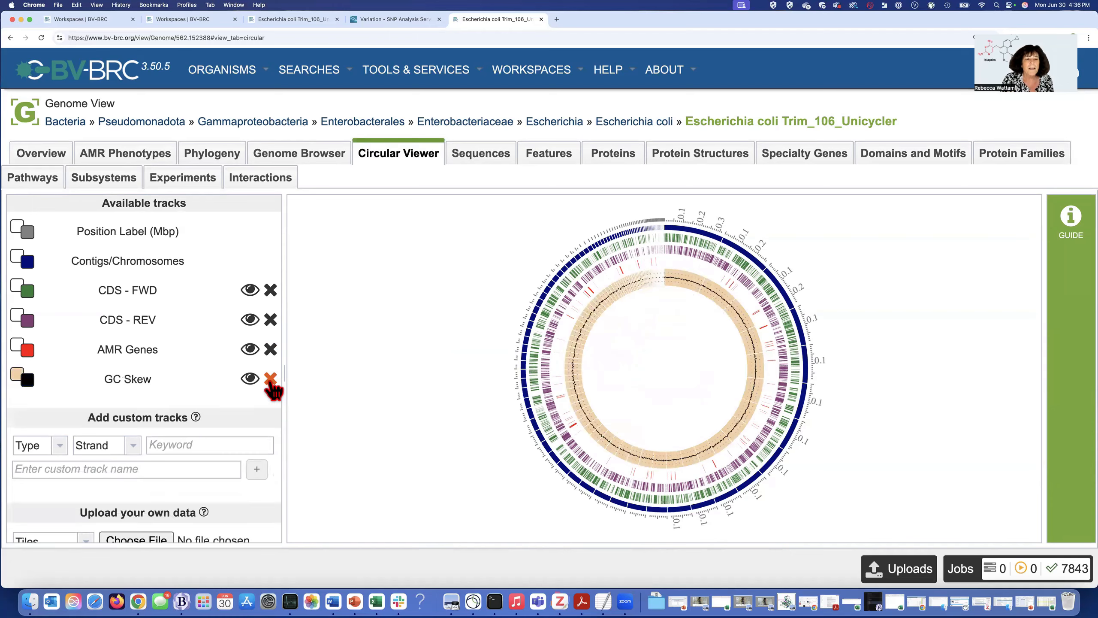
{"action": "left_click", "coordinate": [270, 379]}
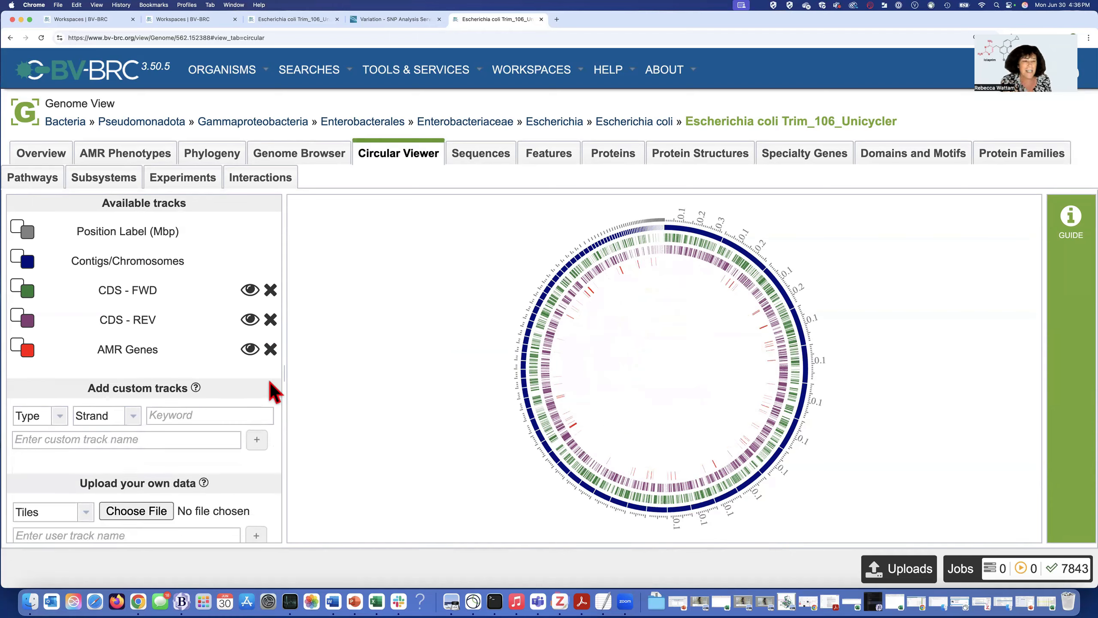
Choose PE1.Moderate_var_circular_view_input.txt from the Variants folder in Downloads as the user data file.
{"action": "scroll", "coordinate": [196, 402], "scroll_direction": "down", "scroll_amount": 2}
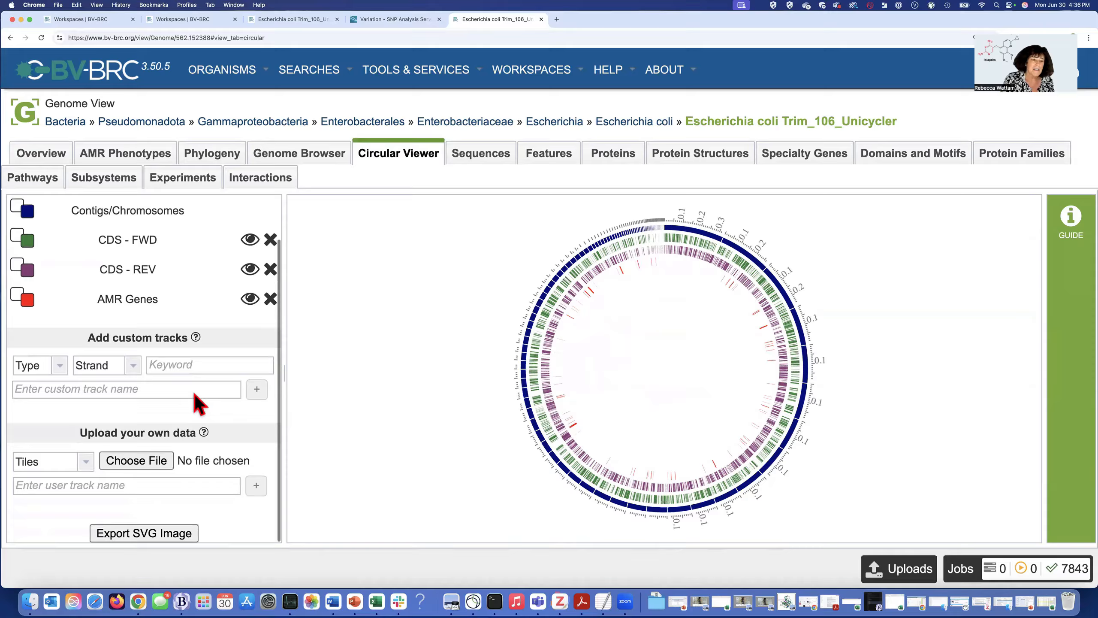
{"action": "left_click", "coordinate": [139, 462]}
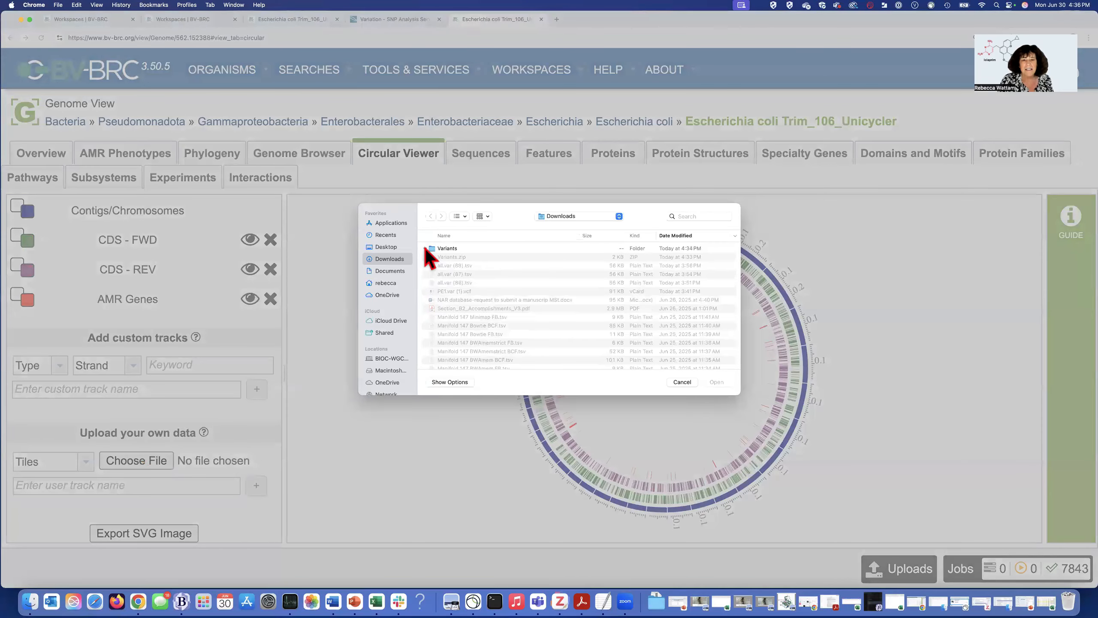
{"action": "left_click", "coordinate": [425, 248]}
{"action": "left_click", "coordinate": [481, 276]}
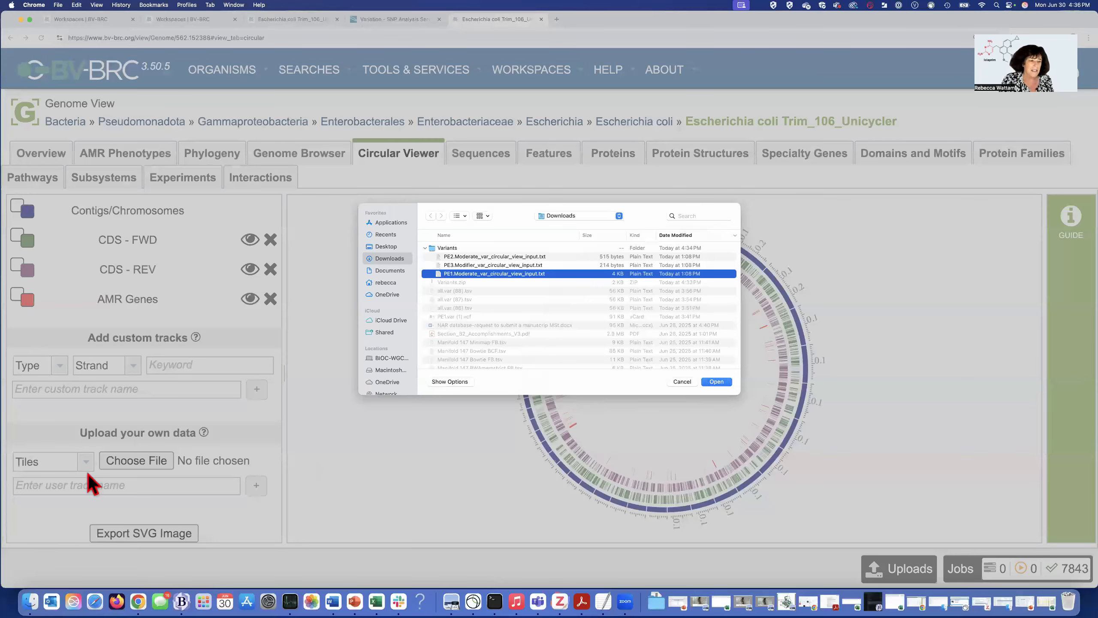
{"action": "key", "text": "Return"}
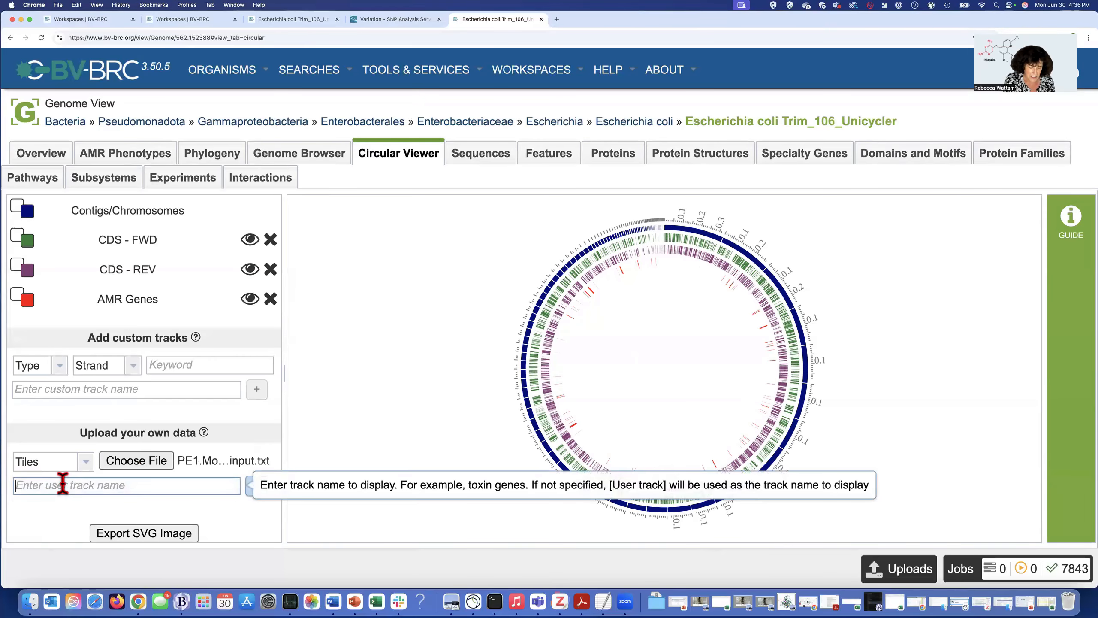
Name the user track 96_Moderate, check the Manifold number in the TextEdit notes, and add the track in Chrome's Circular Viewer.
{"action": "type", "text": "96_Mo"}
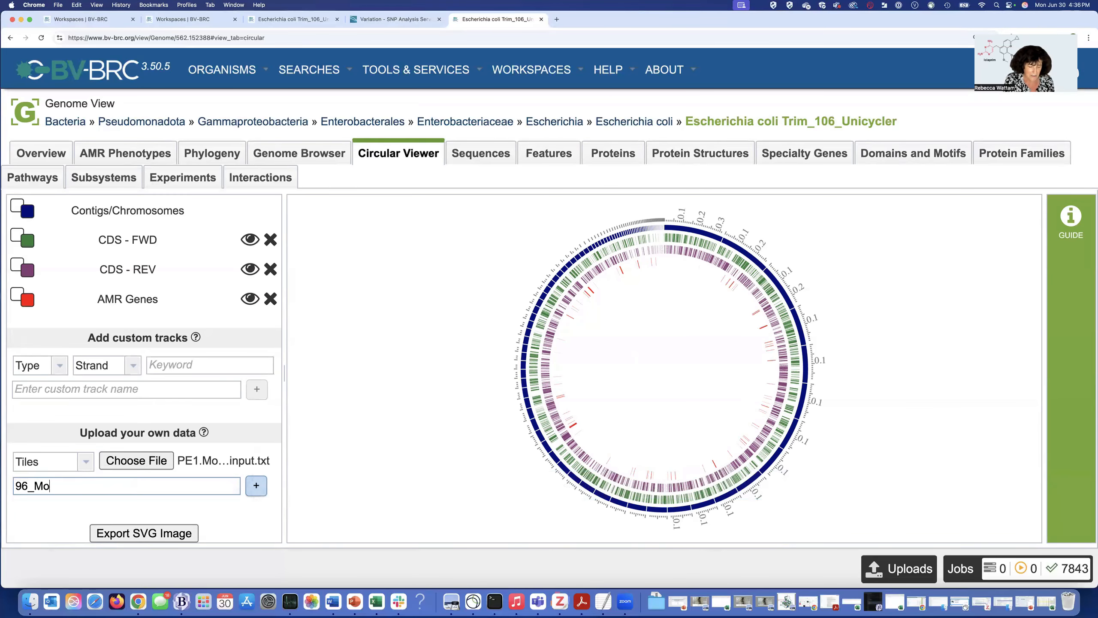
{"action": "type", "text": "derate"}
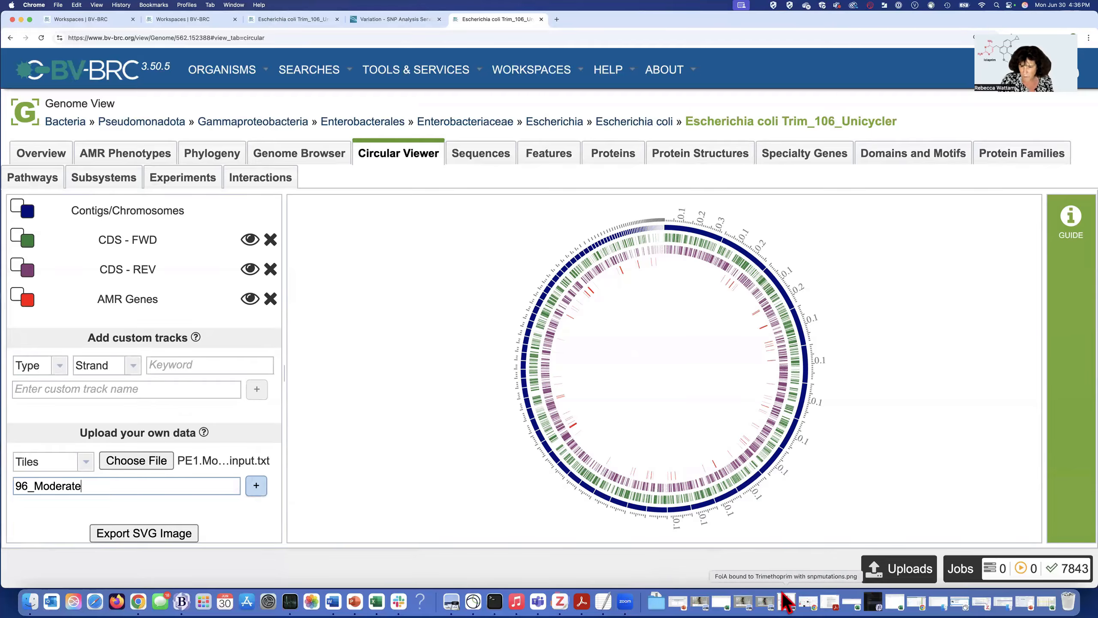
{"action": "left_click", "coordinate": [603, 601]}
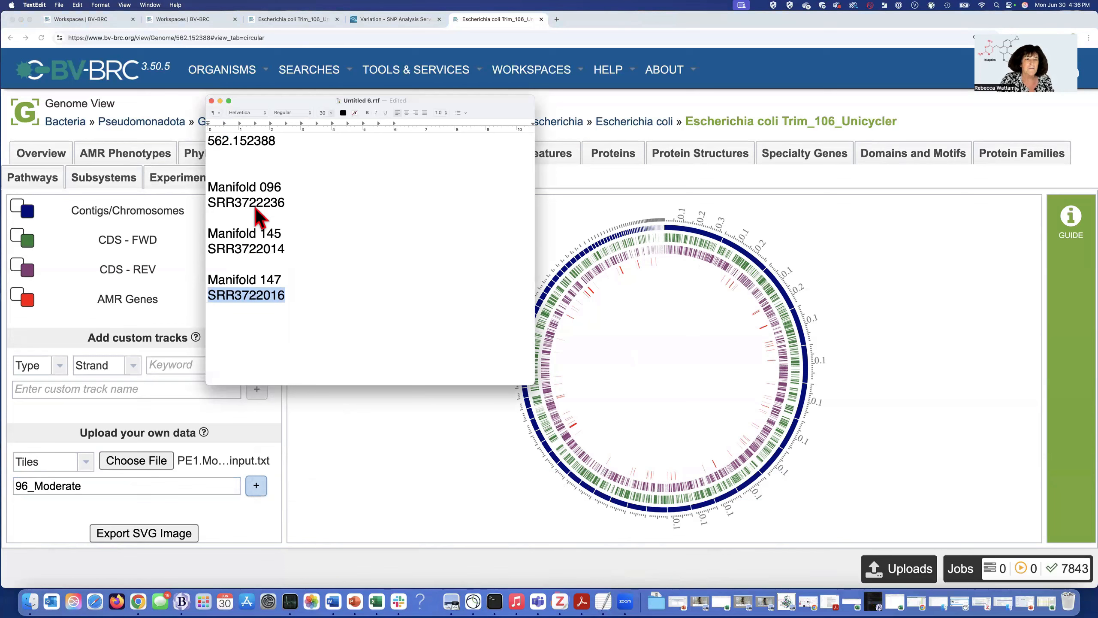
{"action": "left_click", "coordinate": [330, 509]}
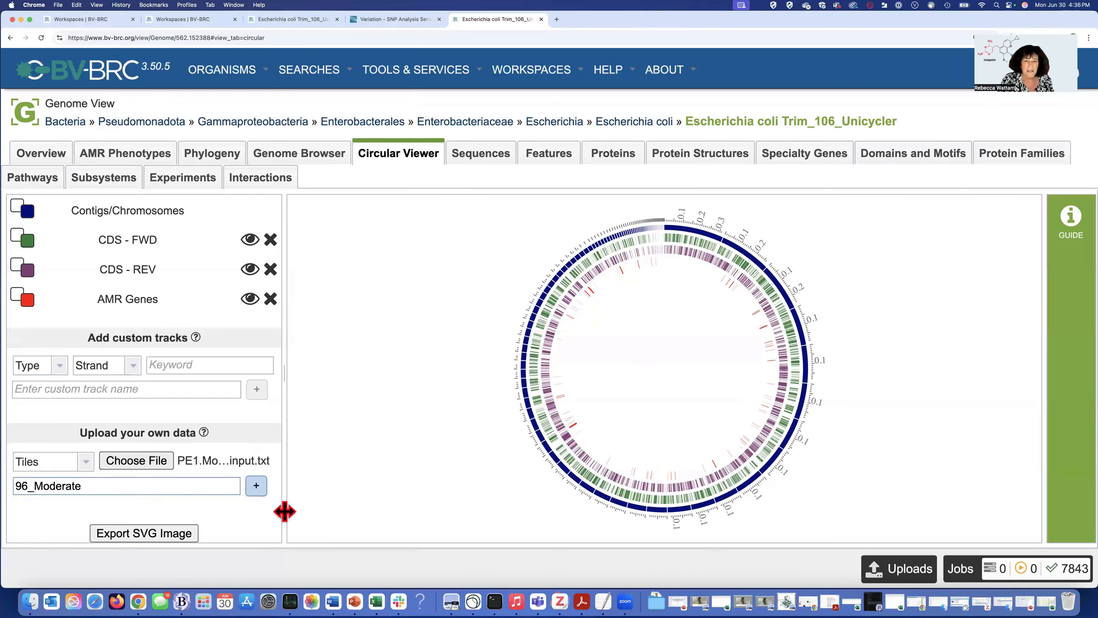
{"action": "left_click", "coordinate": [257, 487]}
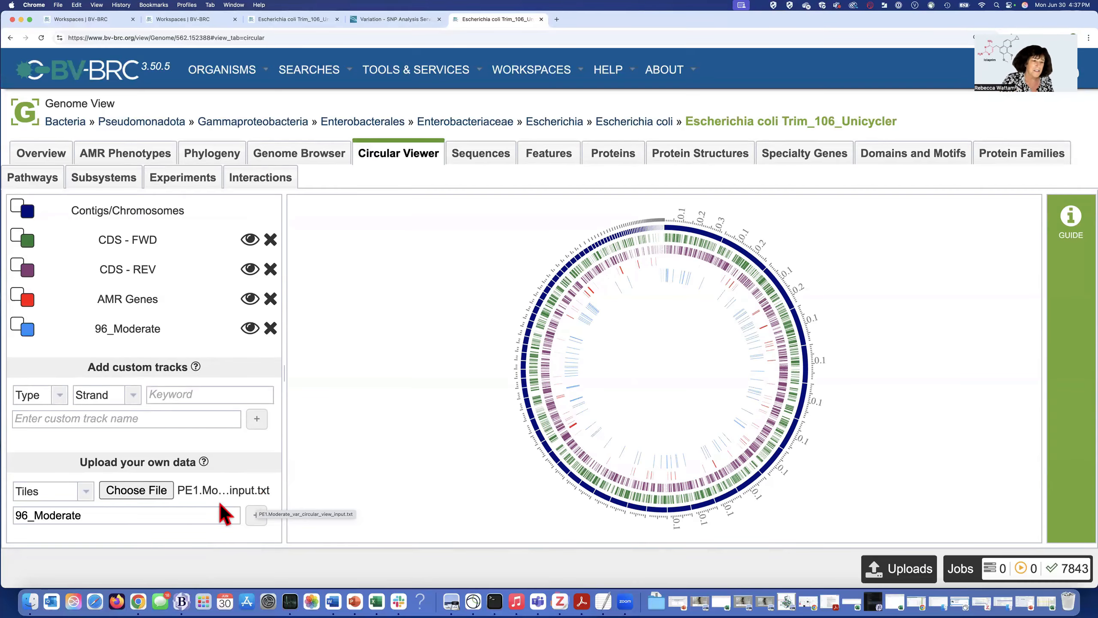
Upload PE2.Moderate_var_circular_view_input.txt as a user track named 145_Moderate.
{"action": "left_click", "coordinate": [141, 494]}
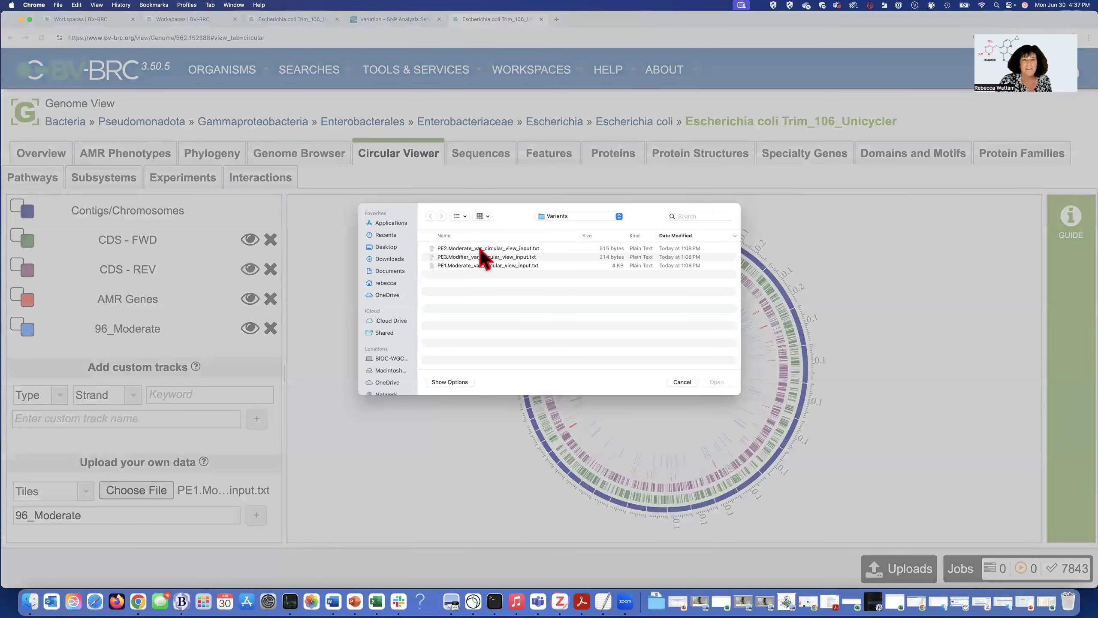
{"action": "left_click", "coordinate": [487, 245]}
{"action": "left_click", "coordinate": [717, 382]}
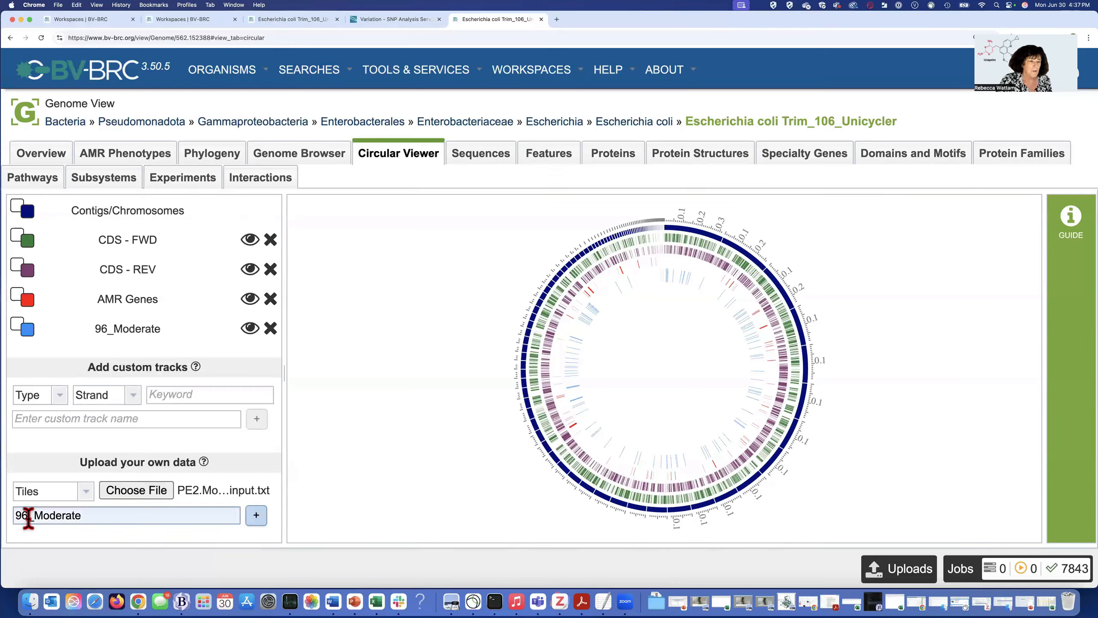
{"action": "left_click", "coordinate": [29, 516]}
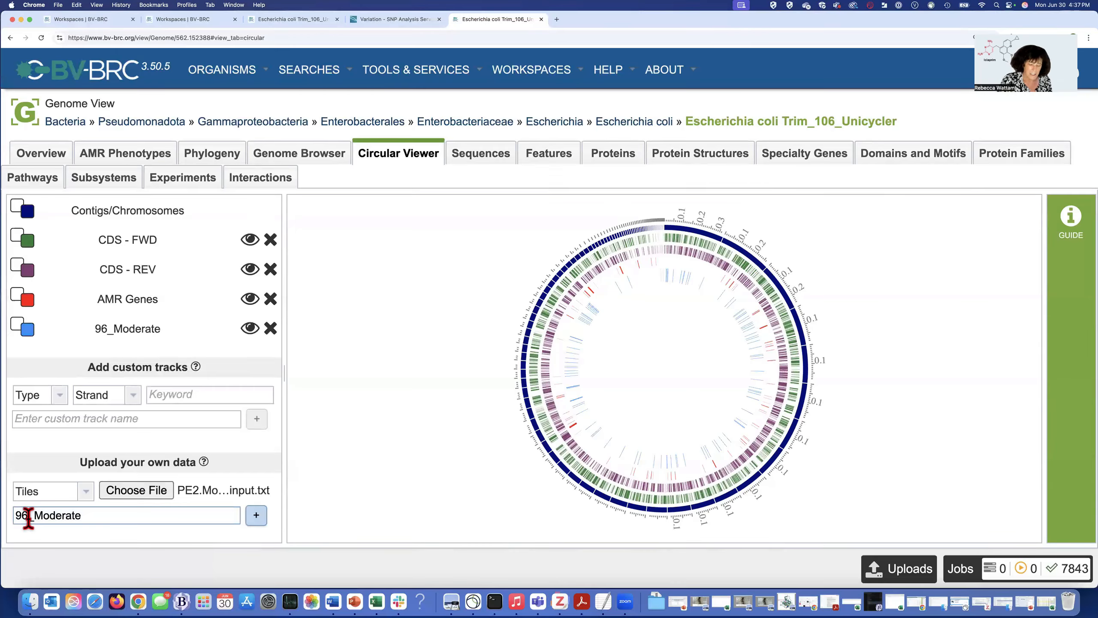
{"action": "key", "text": "BackSpace"}
{"action": "key", "text": "BackSpace"}
{"action": "type", "text": "145"}
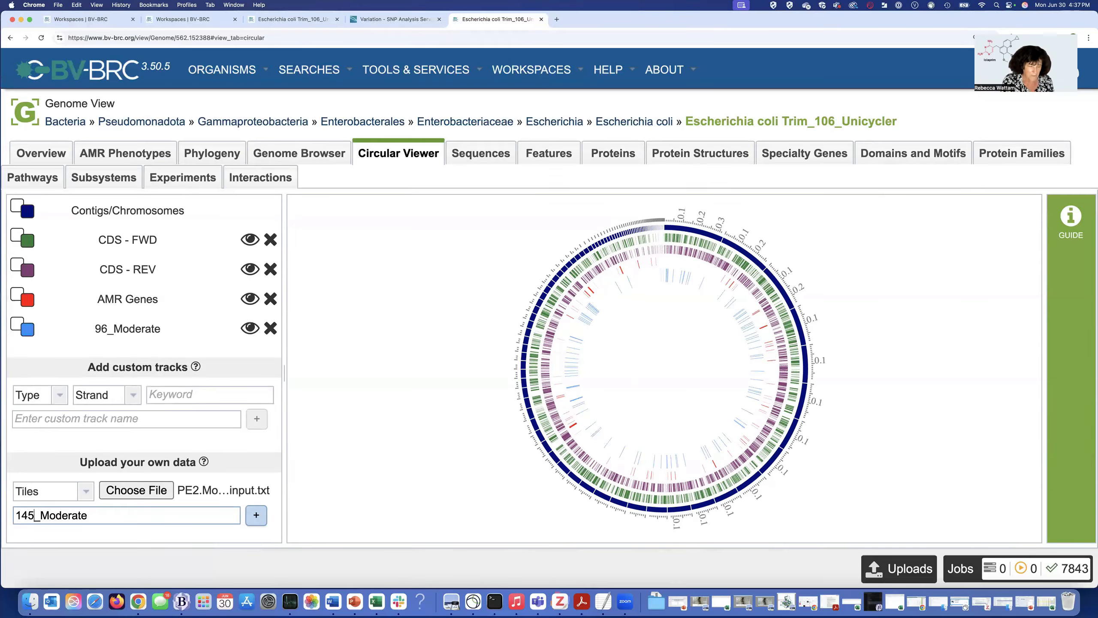
{"action": "left_click", "coordinate": [256, 515]}
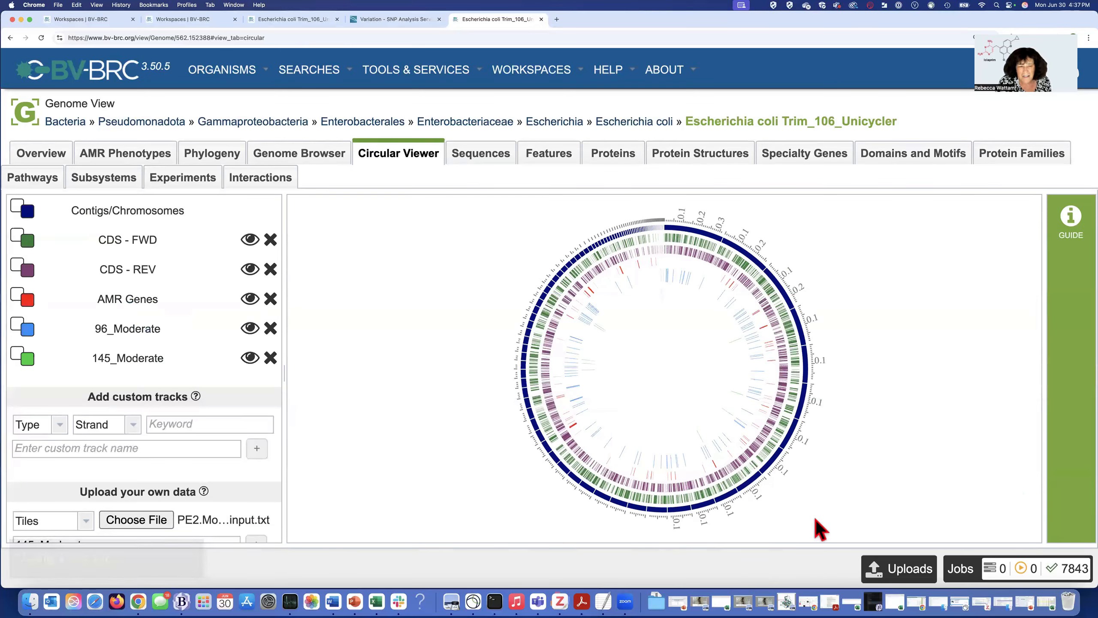
Change the colour of the 145_Moderate track to black.
{"action": "left_click", "coordinate": [28, 358]}
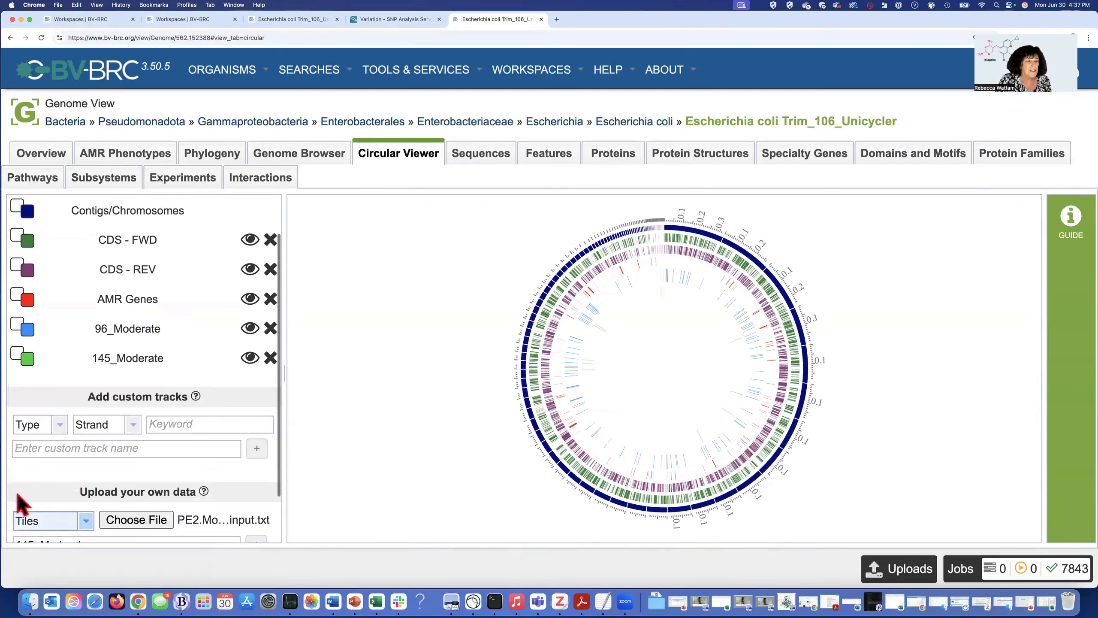
{"action": "left_click", "coordinate": [28, 359]}
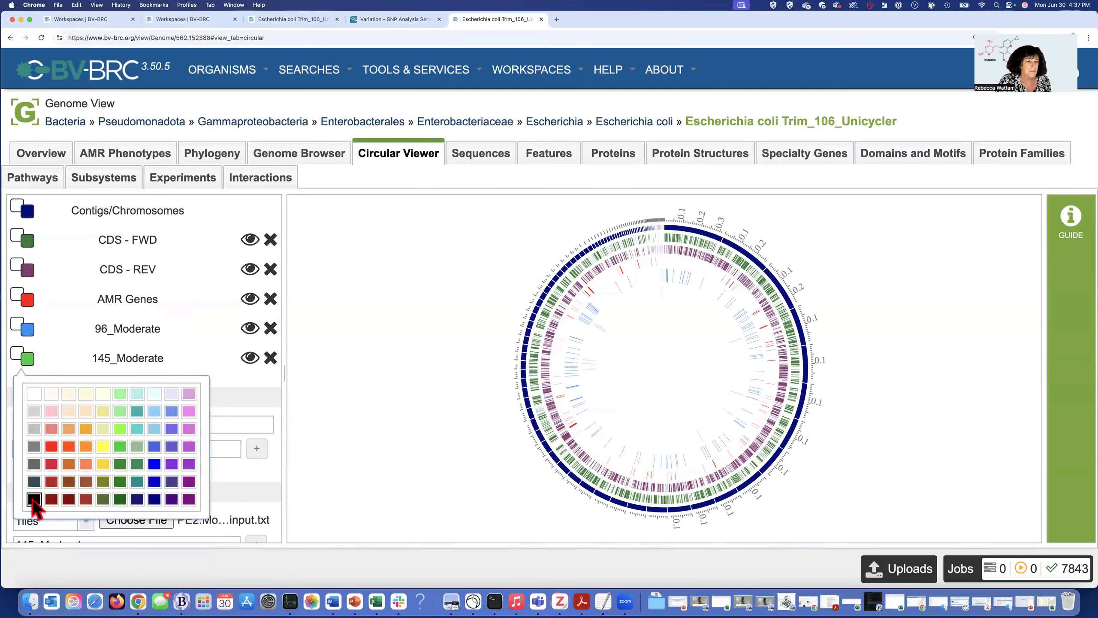
{"action": "left_click", "coordinate": [34, 499]}
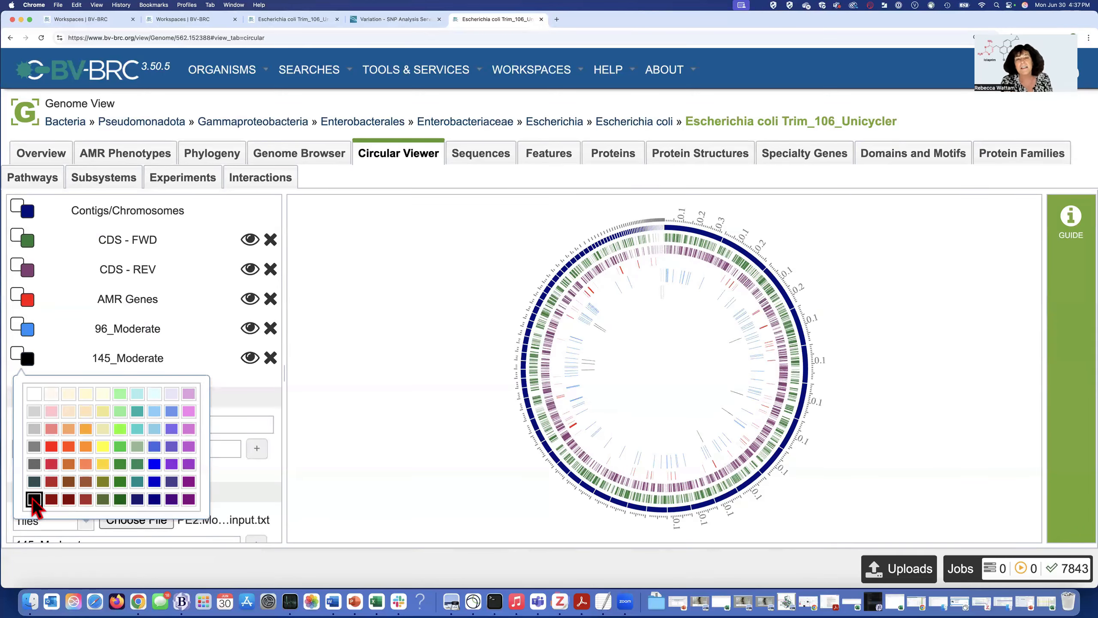
{"action": "left_click", "coordinate": [33, 500]}
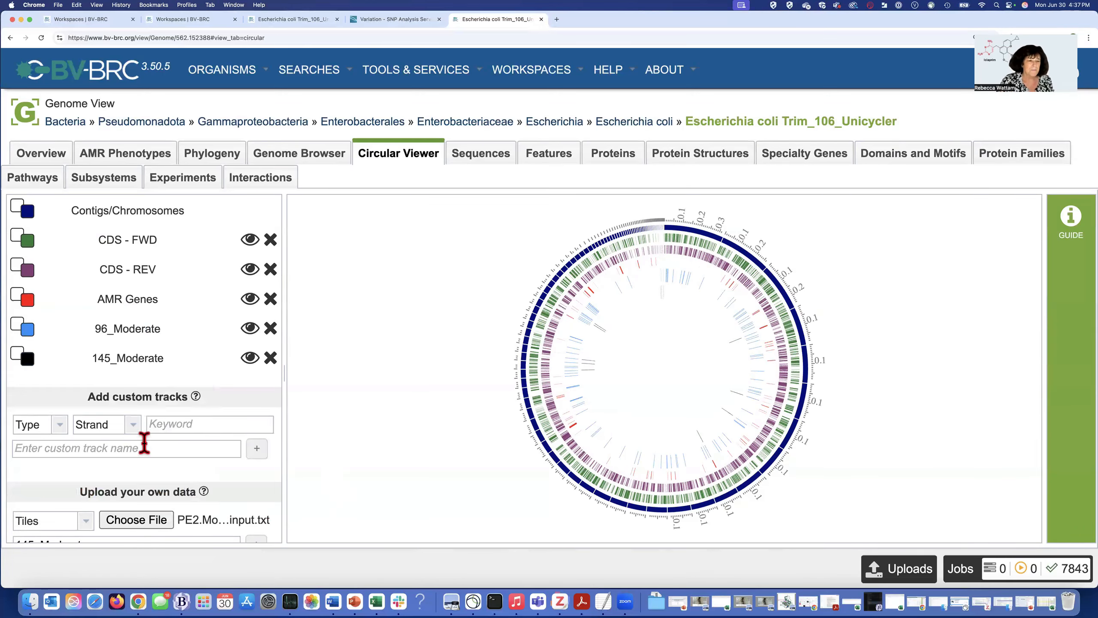
Upload PE3.Modifier_var_circular_view_input.txt as a user track named 147_Moderate and colour the track dark blue.
{"action": "scroll", "coordinate": [190, 476], "scroll_direction": "down", "scroll_amount": 3}
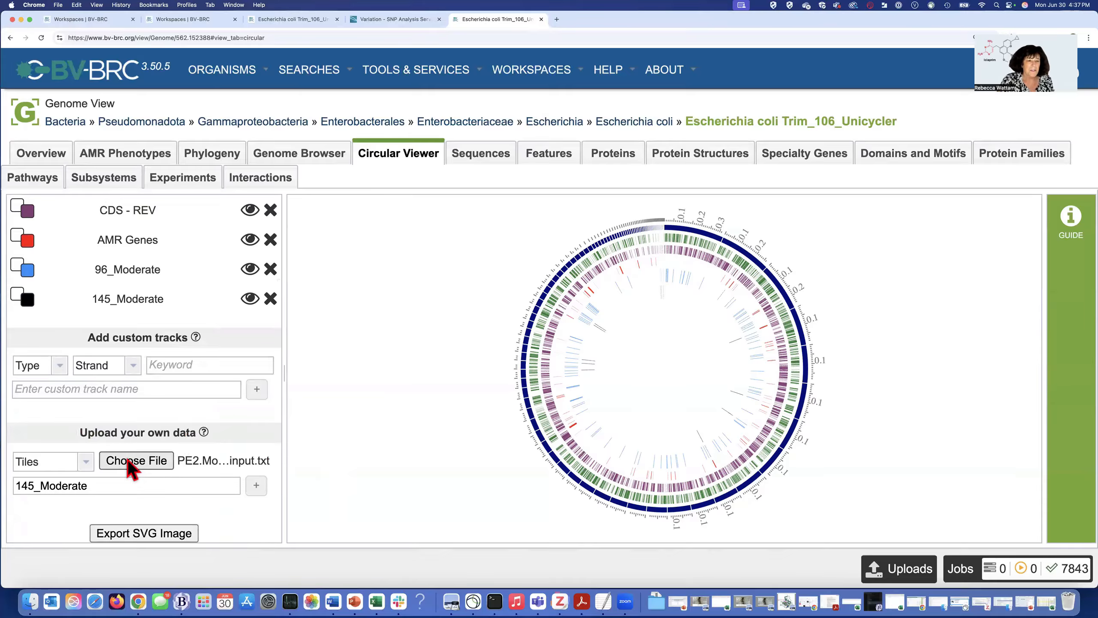
{"action": "left_click", "coordinate": [130, 464]}
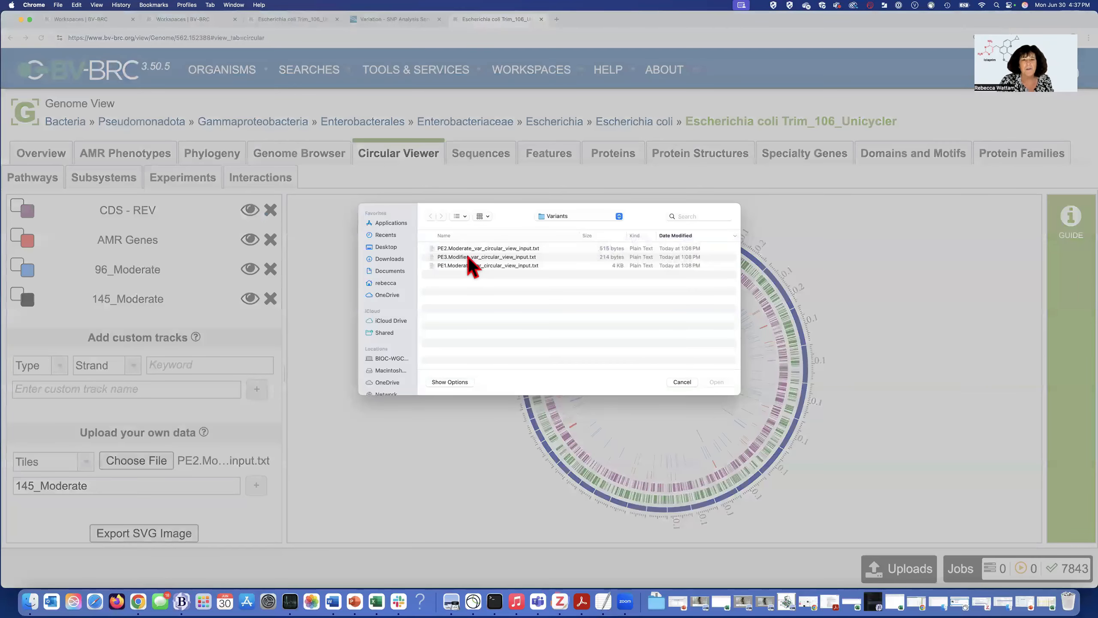
{"action": "left_click", "coordinate": [472, 257]}
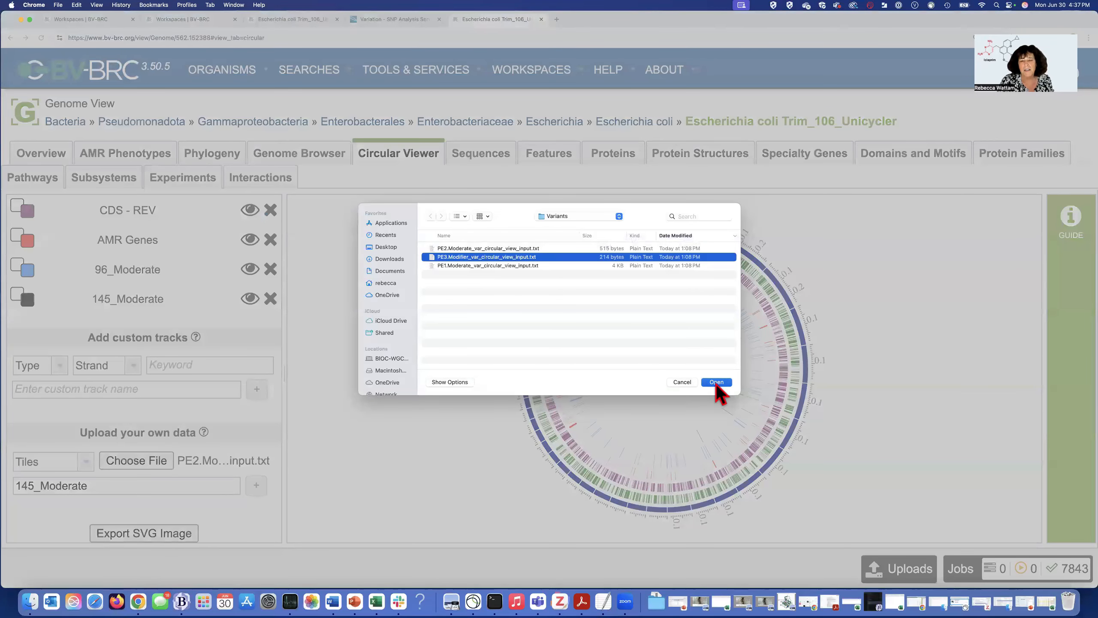
{"action": "left_click", "coordinate": [716, 382]}
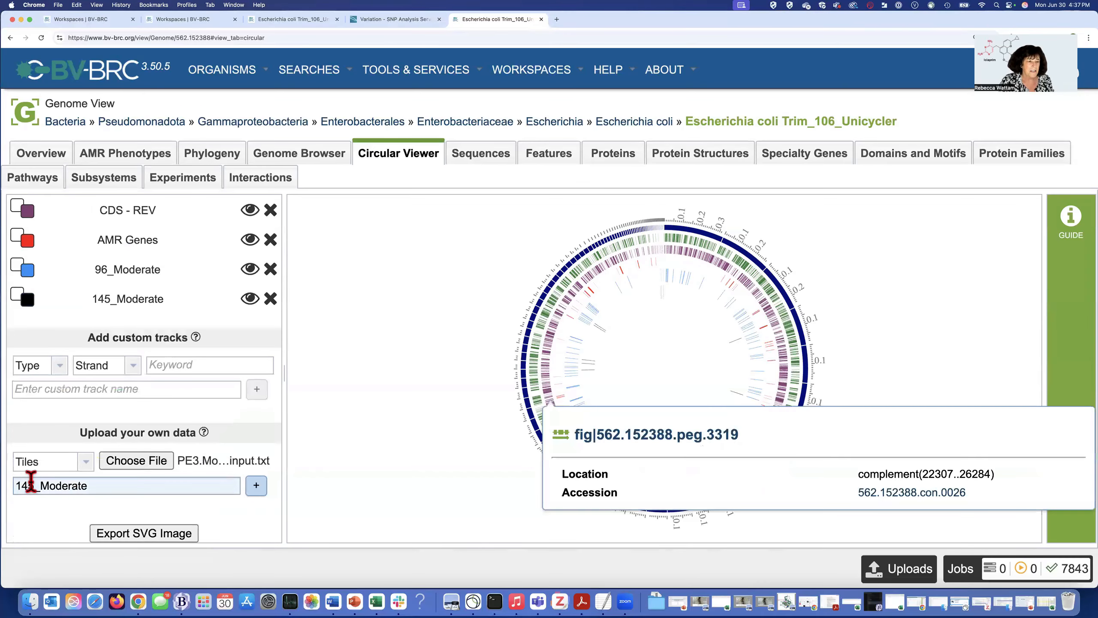
{"action": "left_click", "coordinate": [35, 483]}
{"action": "key", "text": "BackSpace"}
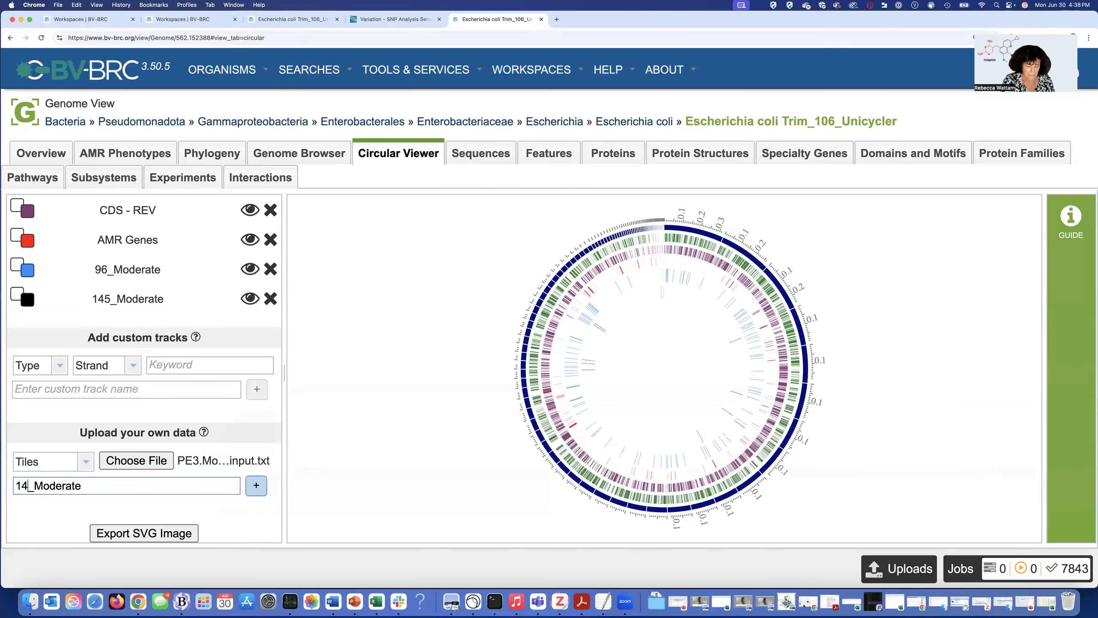
{"action": "type", "text": "7"}
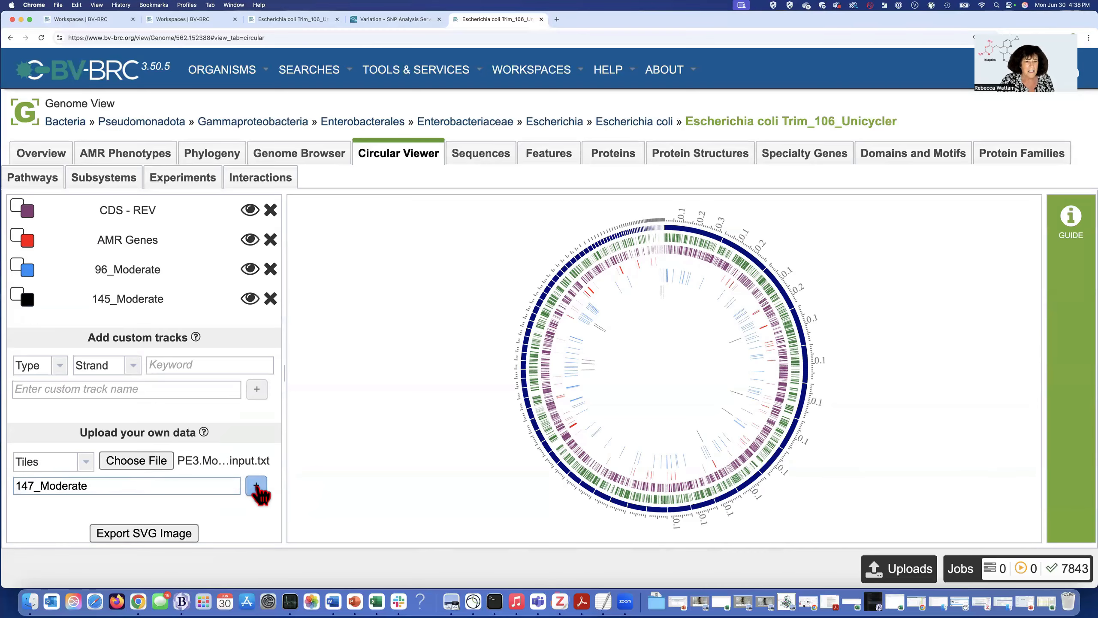
{"action": "left_click", "coordinate": [257, 487]}
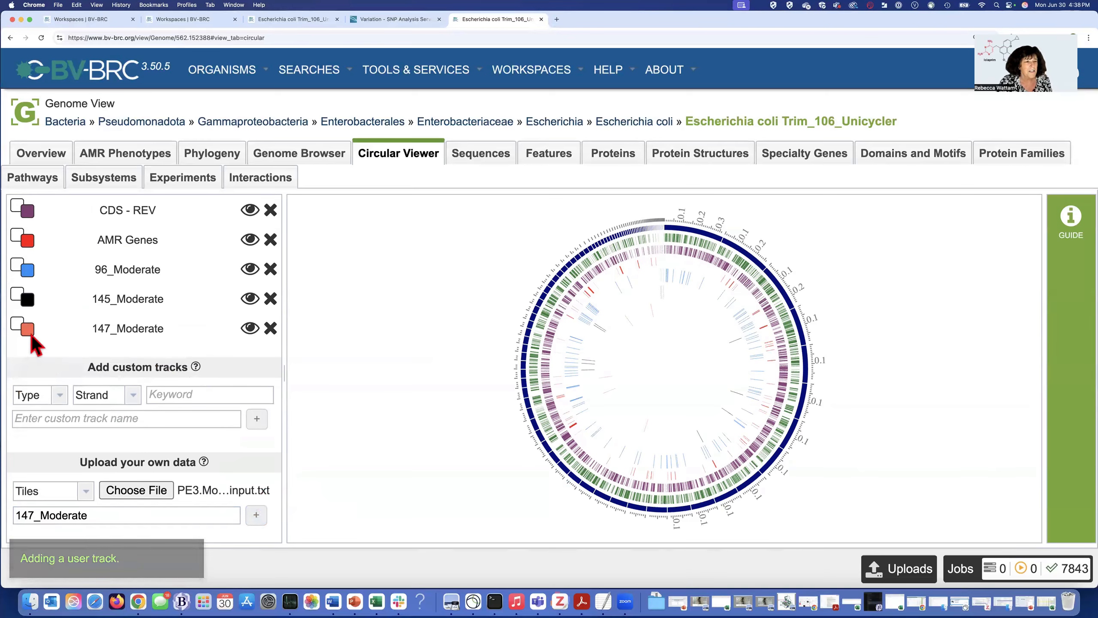
{"action": "left_click", "coordinate": [30, 333]}
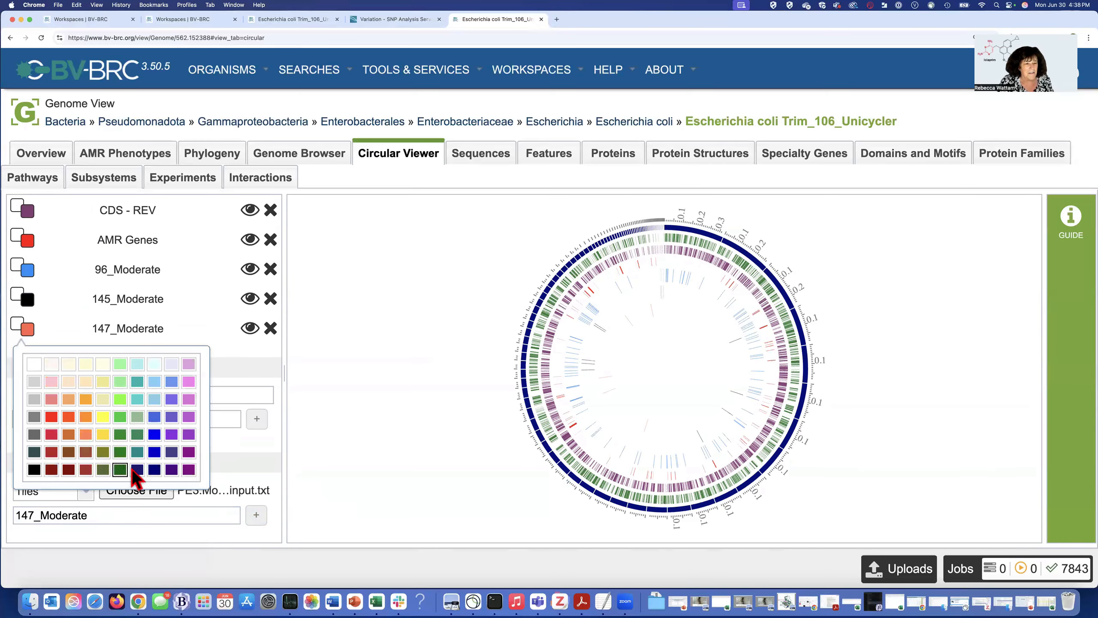
{"action": "left_click", "coordinate": [154, 470]}
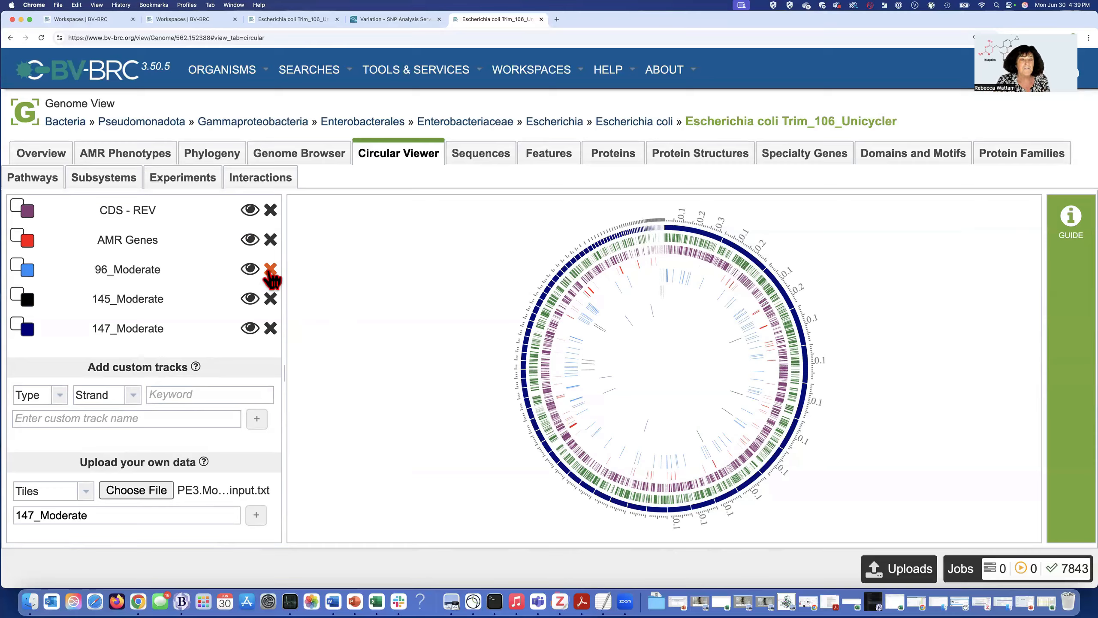
Remove the 96_Moderate track from the Circular Viewer and export the plot as an SVG image.
{"action": "left_click", "coordinate": [271, 269]}
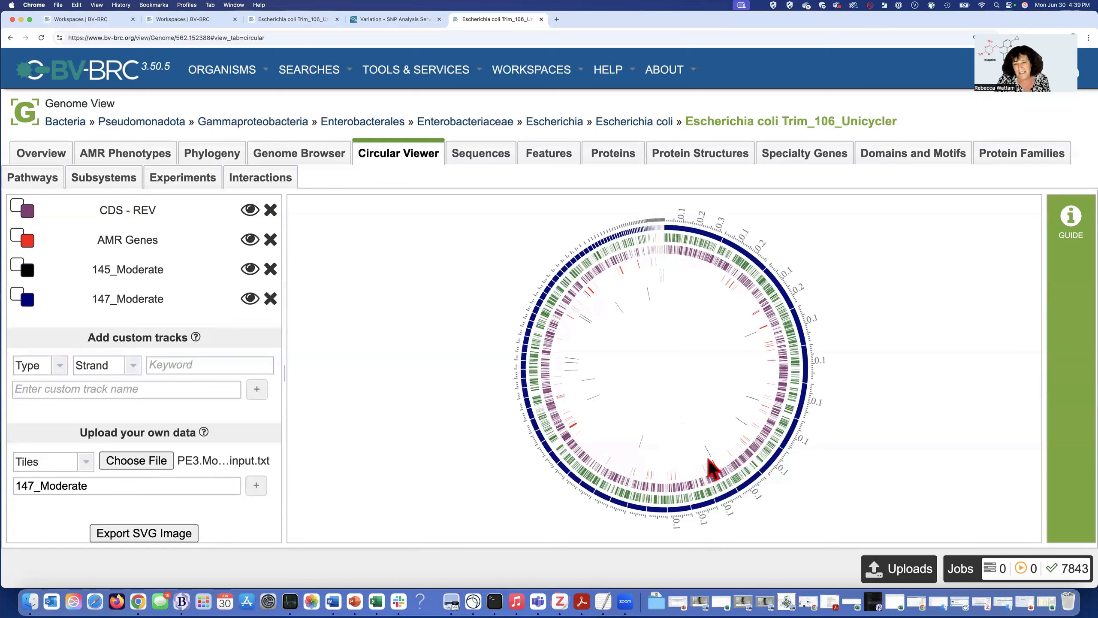
{"action": "mouse_move", "coordinate": [718, 475]}
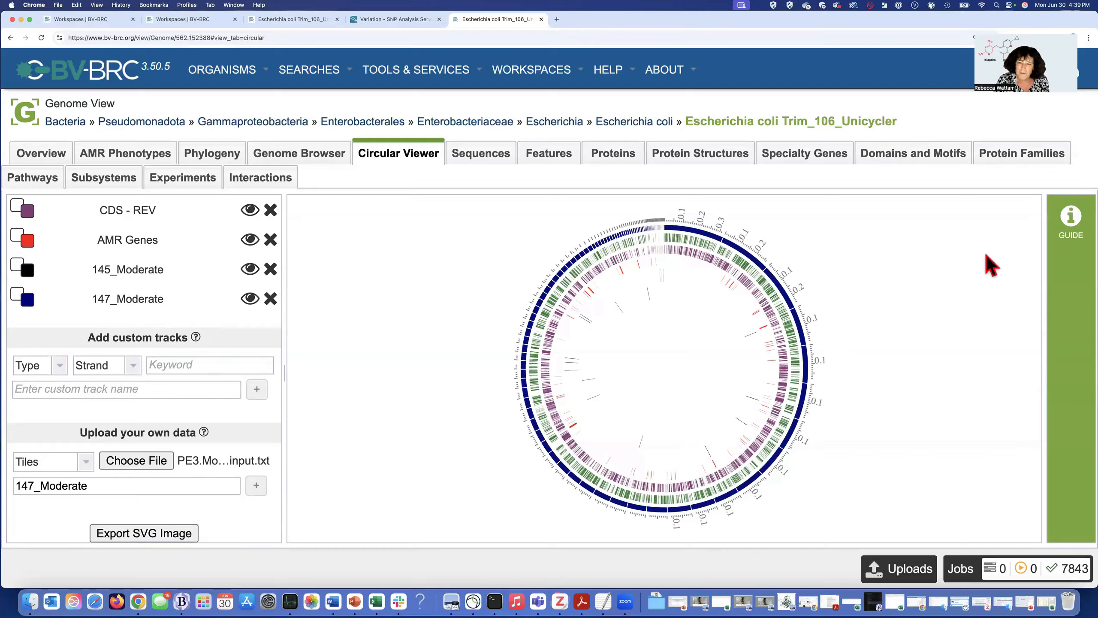
{"action": "left_click", "coordinate": [139, 536]}
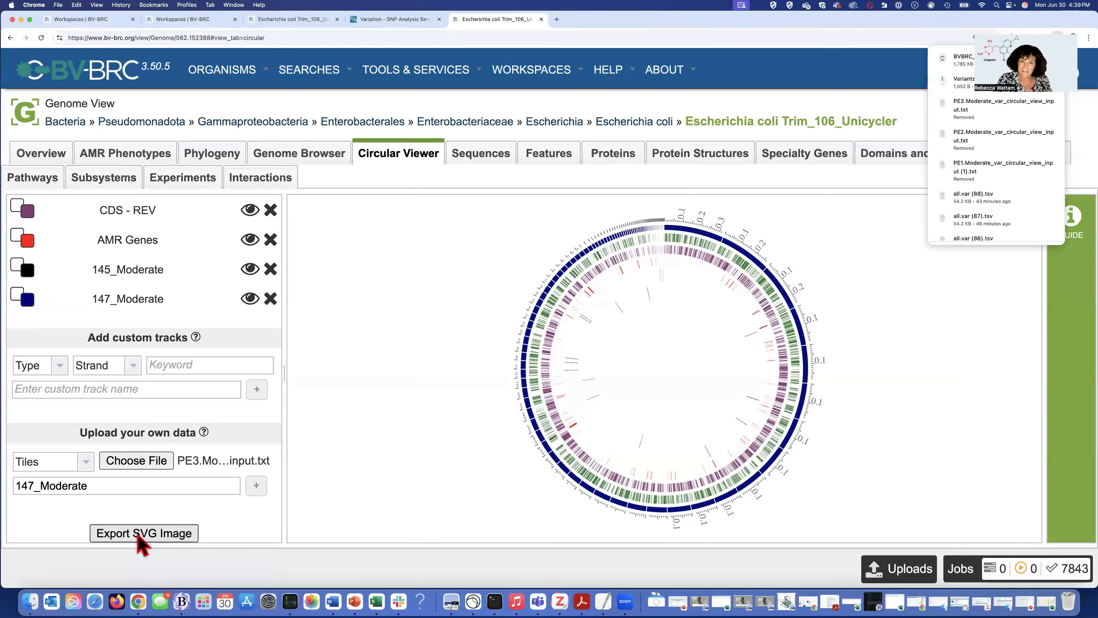